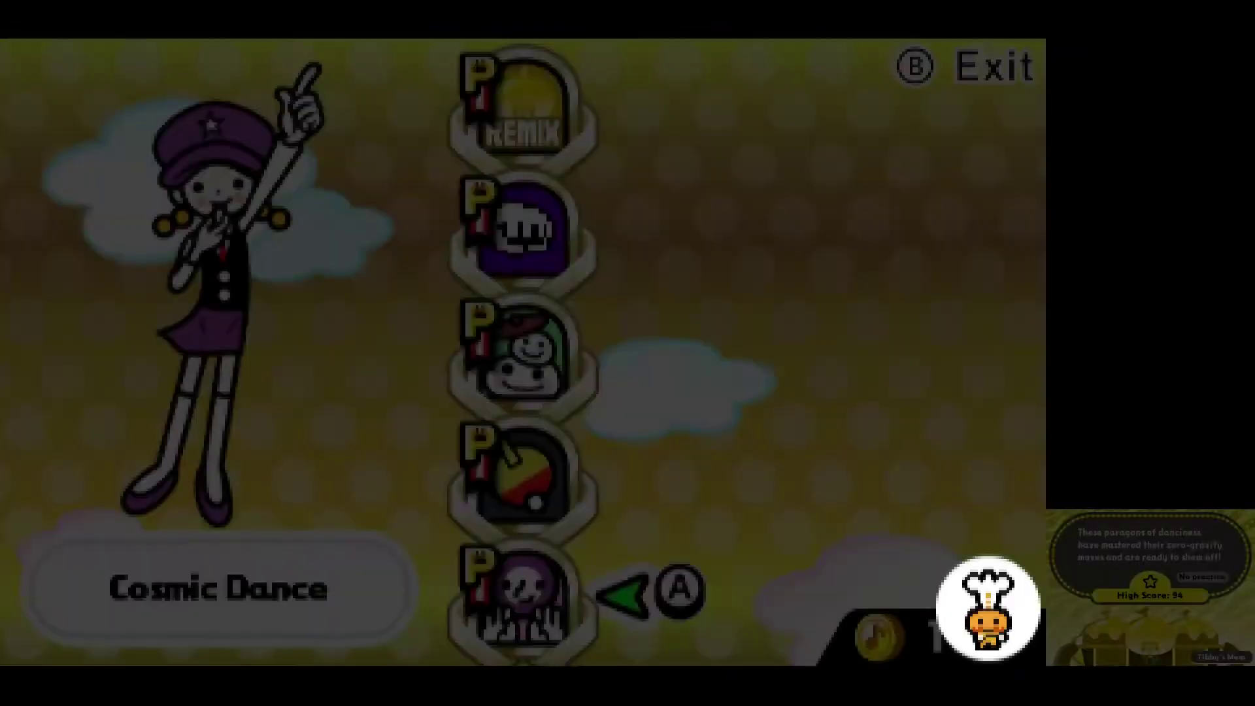
Move up from Cosmic Dance to Karate Man Deep Blue and start the level.
{"action": "key", "text": "Up"}
{"action": "key", "text": "Up"}
{"action": "key", "text": "Up"}
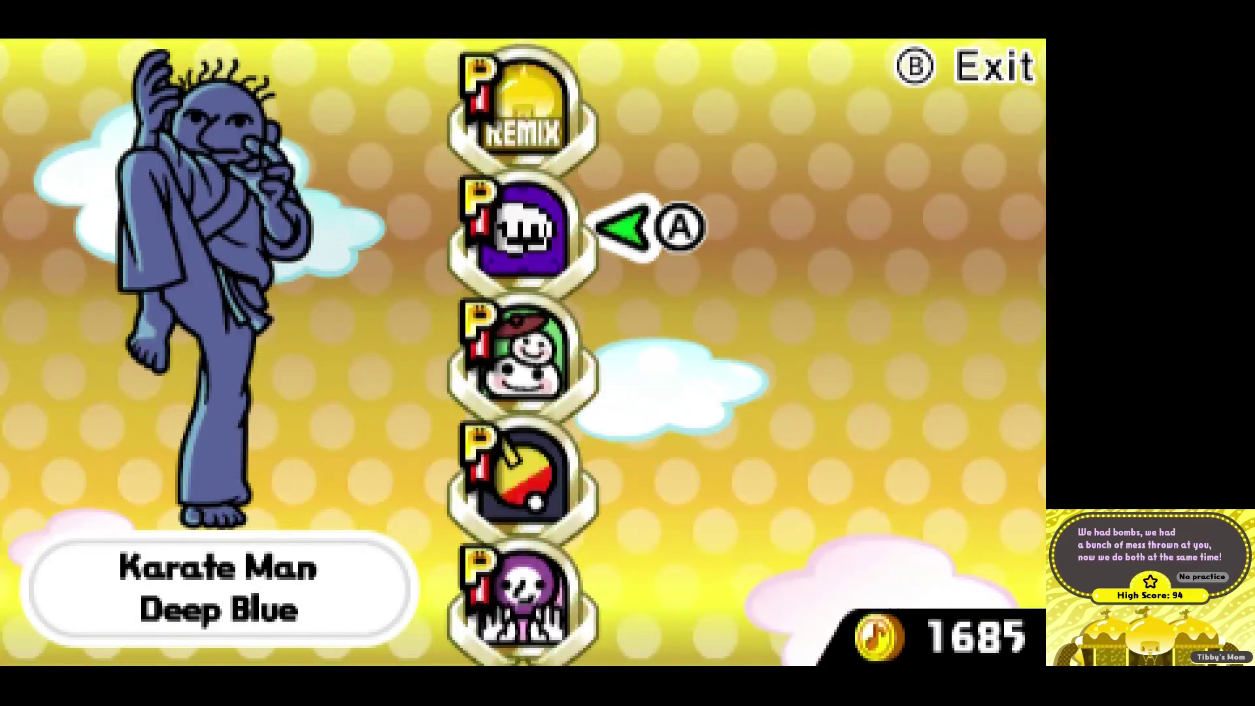
{"action": "key", "text": "a"}
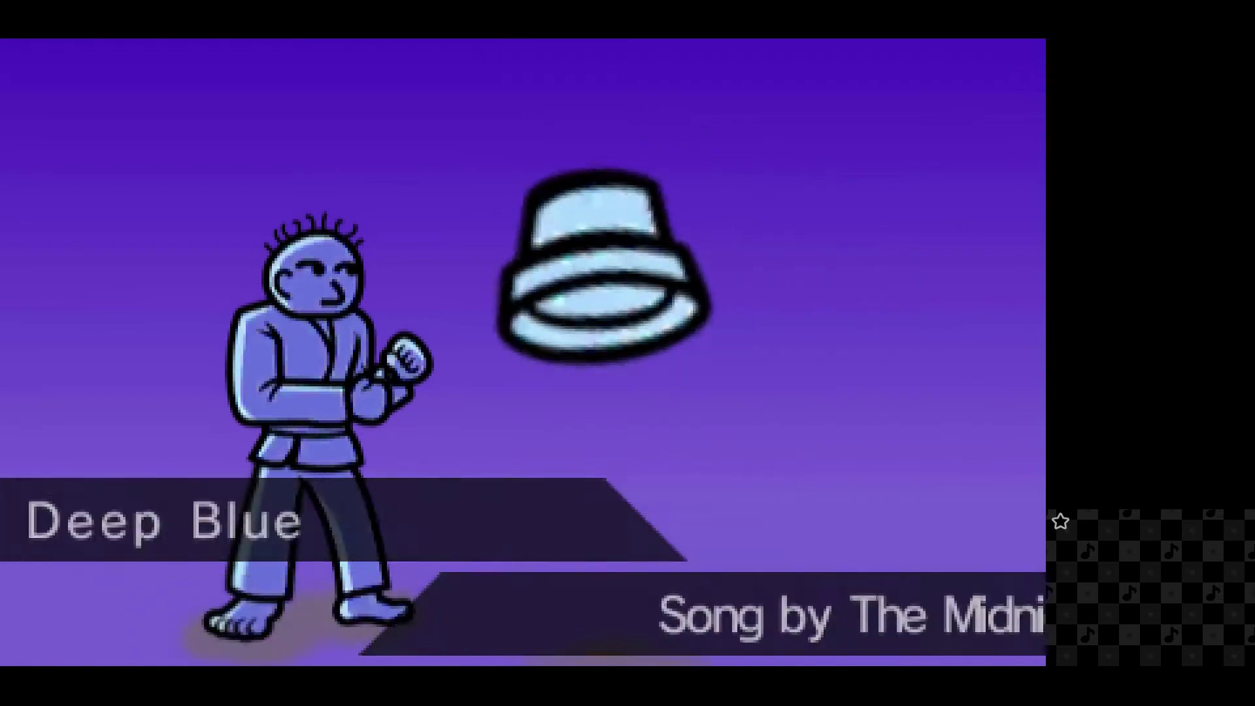
Punch the first six pots on the beat, including the pair and double-hit cue.
{"action": "key", "text": "a"}
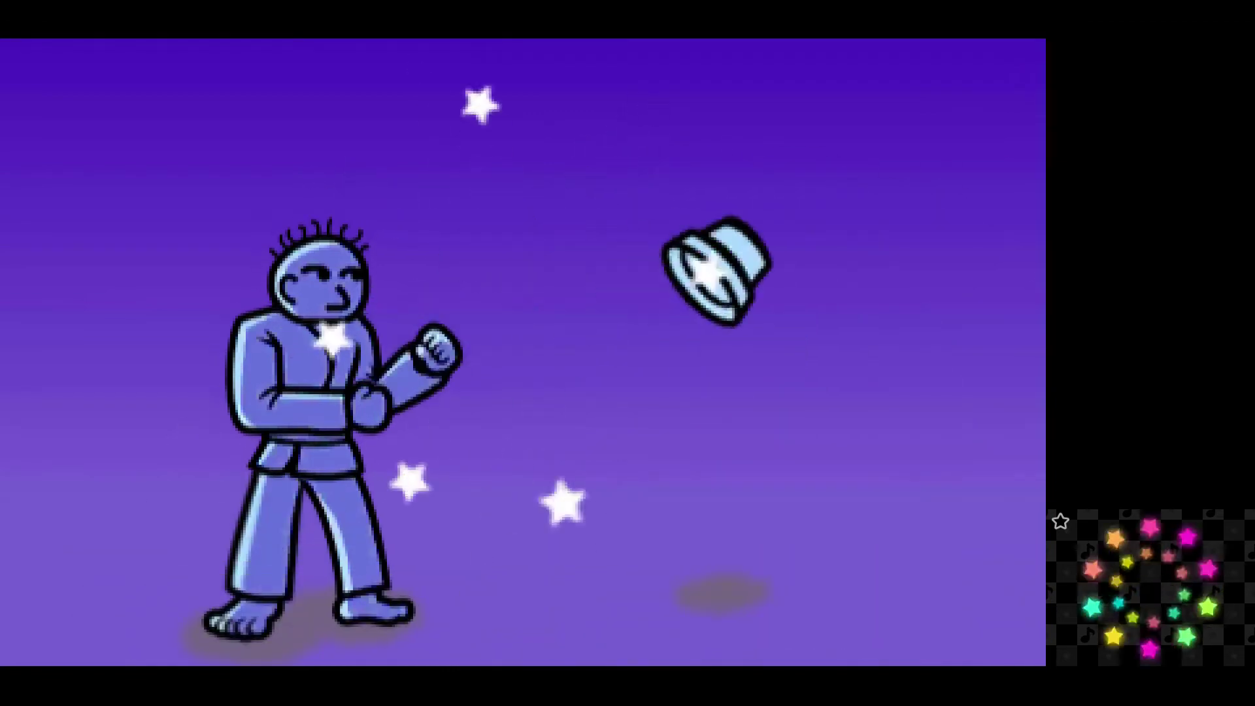
{"action": "key", "text": "a"}
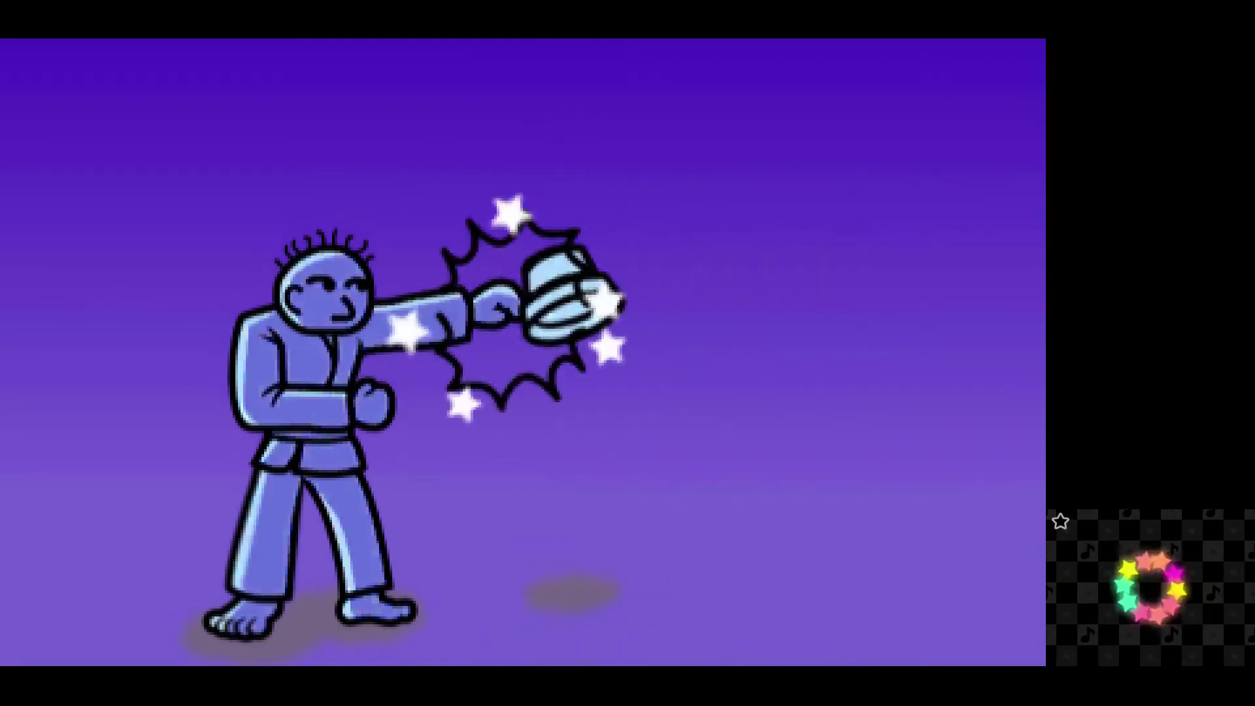
{"action": "key", "text": "a"}
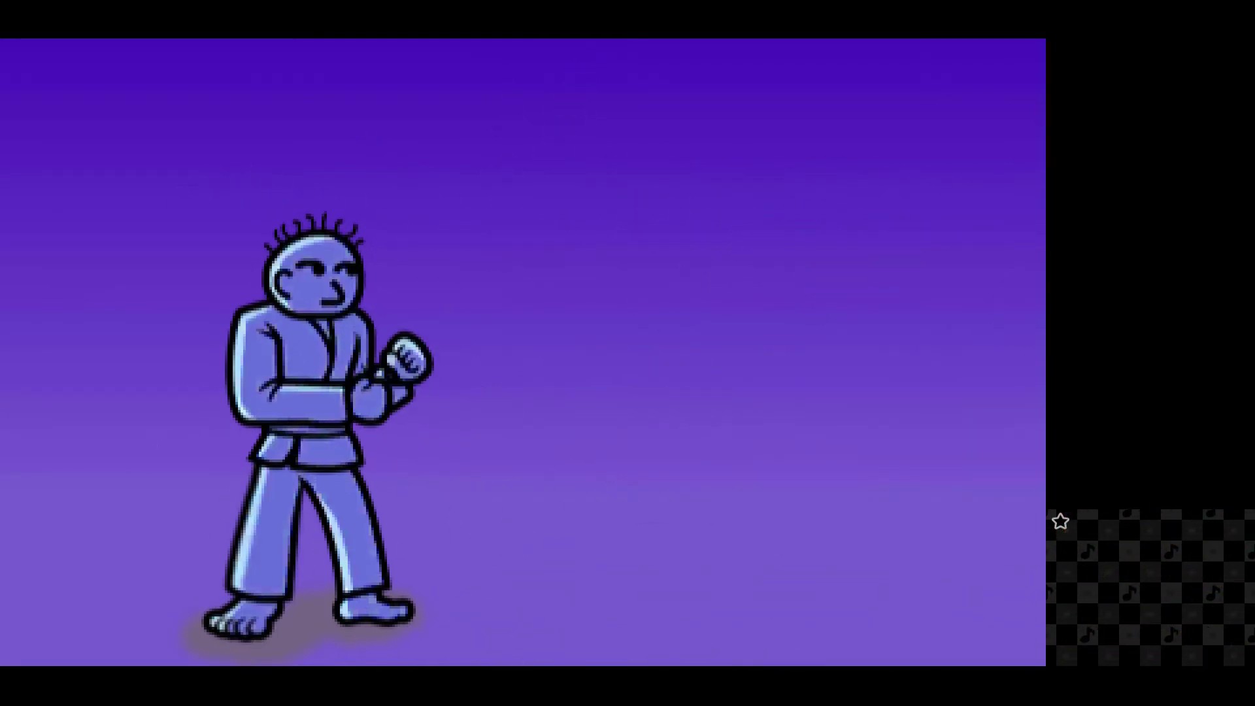
{"action": "key", "text": "a"}
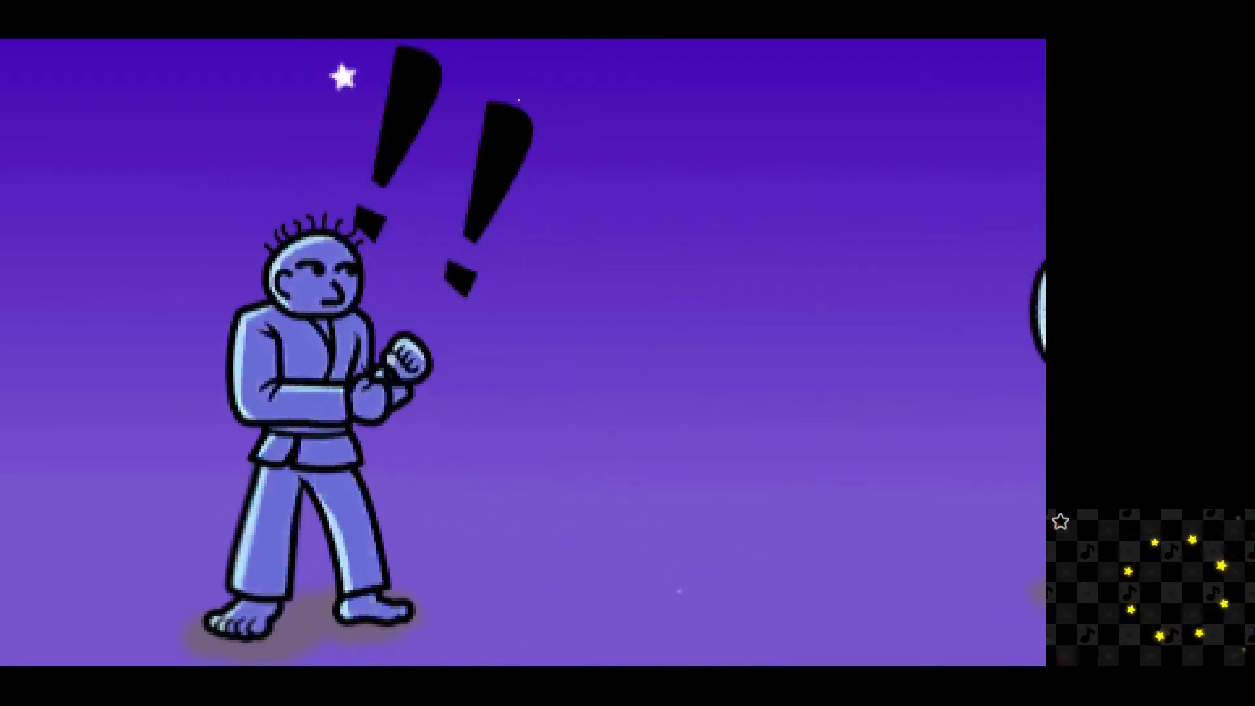
{"action": "key", "text": "a"}
{"action": "key", "text": "a"}
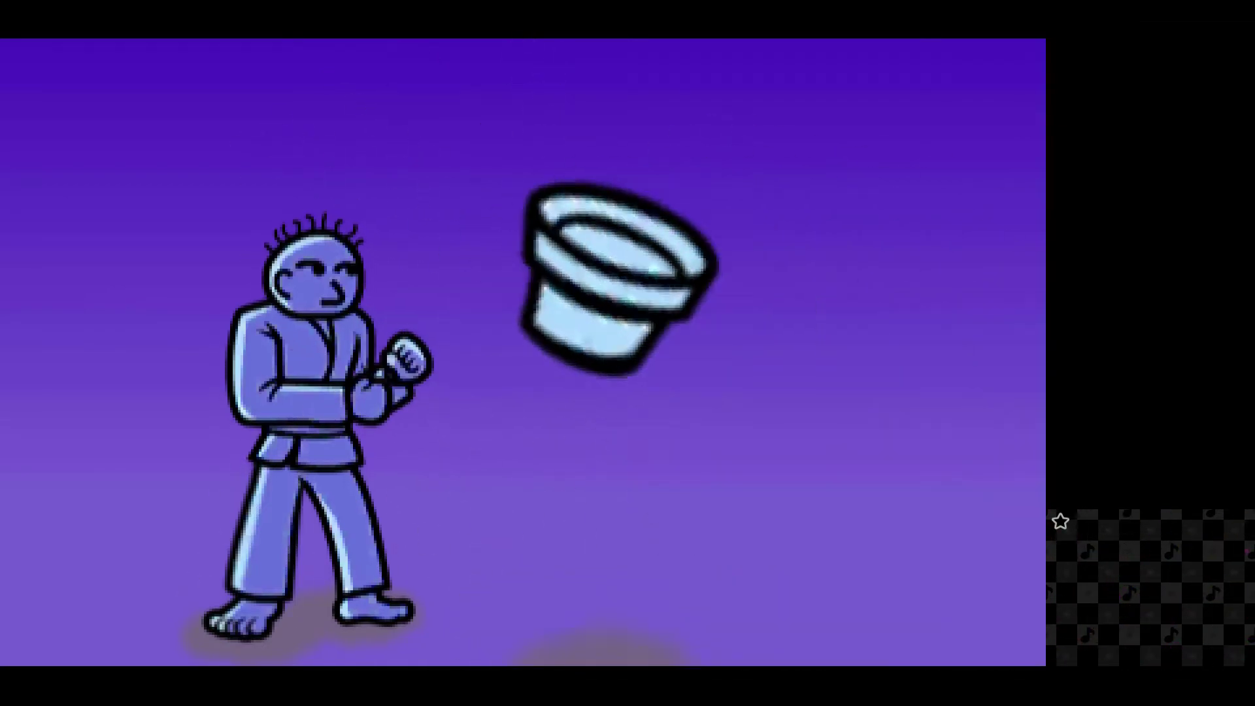
{"action": "key", "text": "a"}
{"action": "key", "text": "a"}
{"action": "key", "text": "a"}
{"action": "key", "text": "a"}
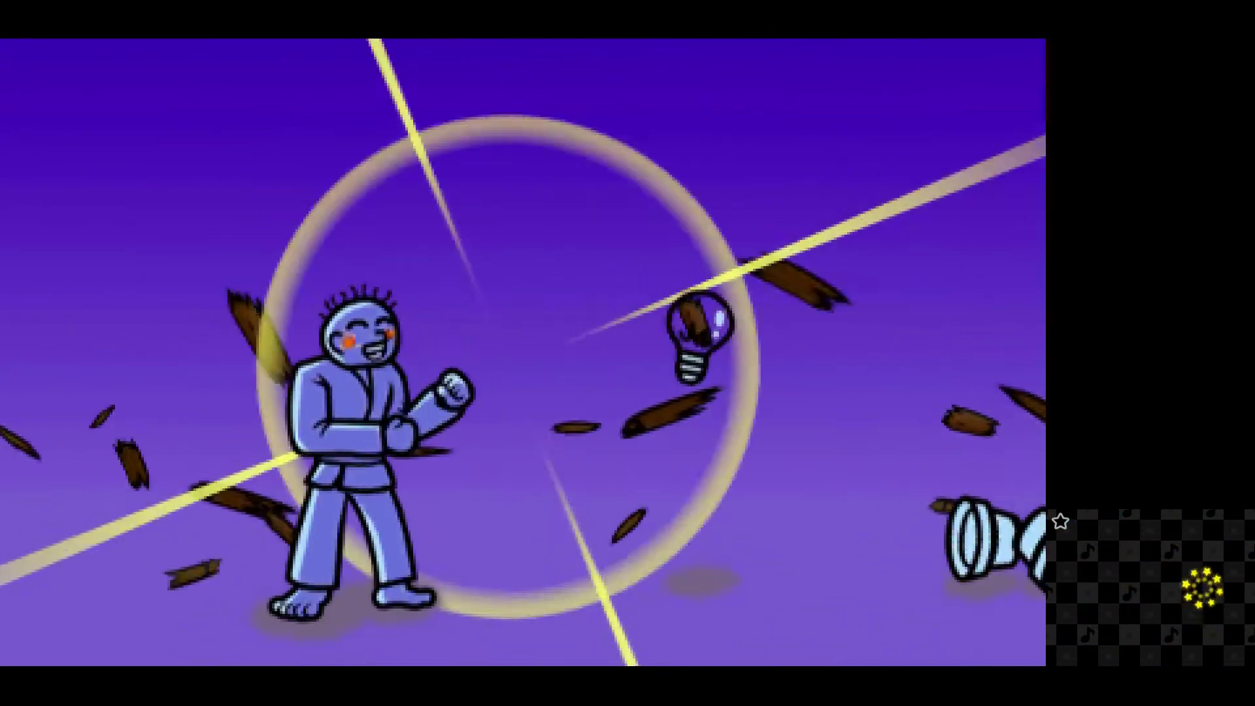
Smash the barrel, punch the lightbulb, then hit two flowerpots on the beat.
{"action": "key", "text": "a"}
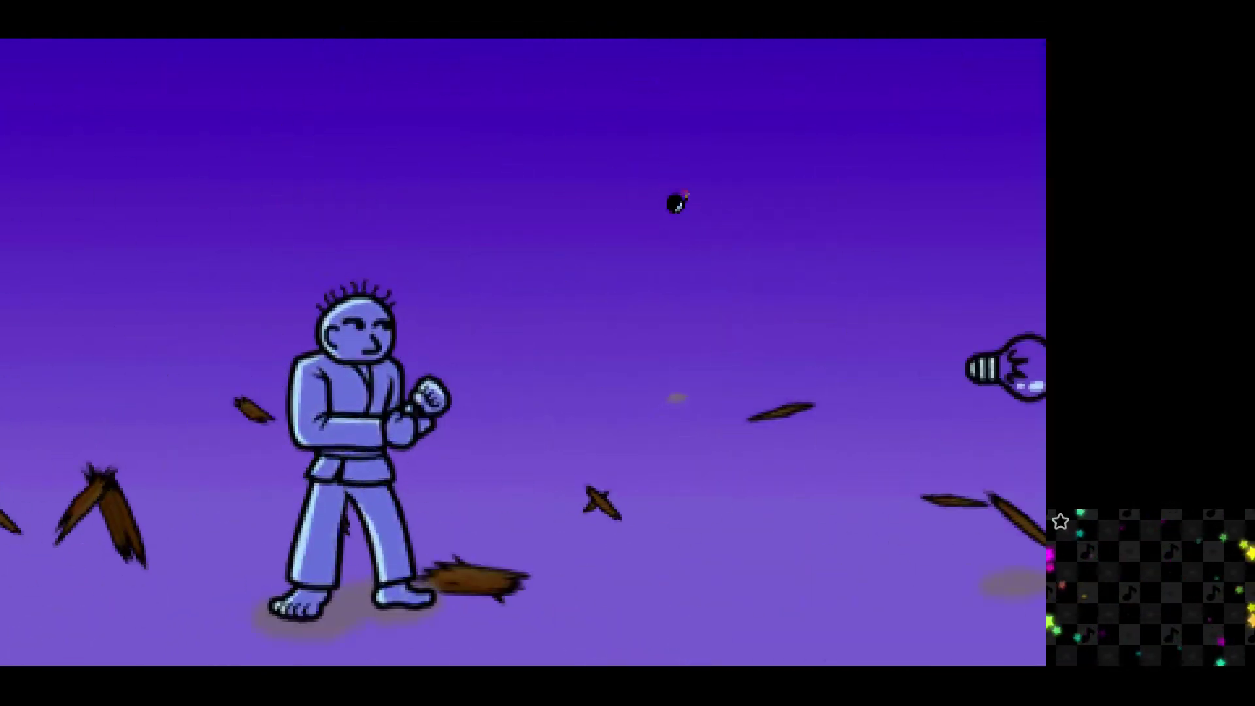
{"action": "key", "text": "a"}
{"action": "key", "text": "a"}
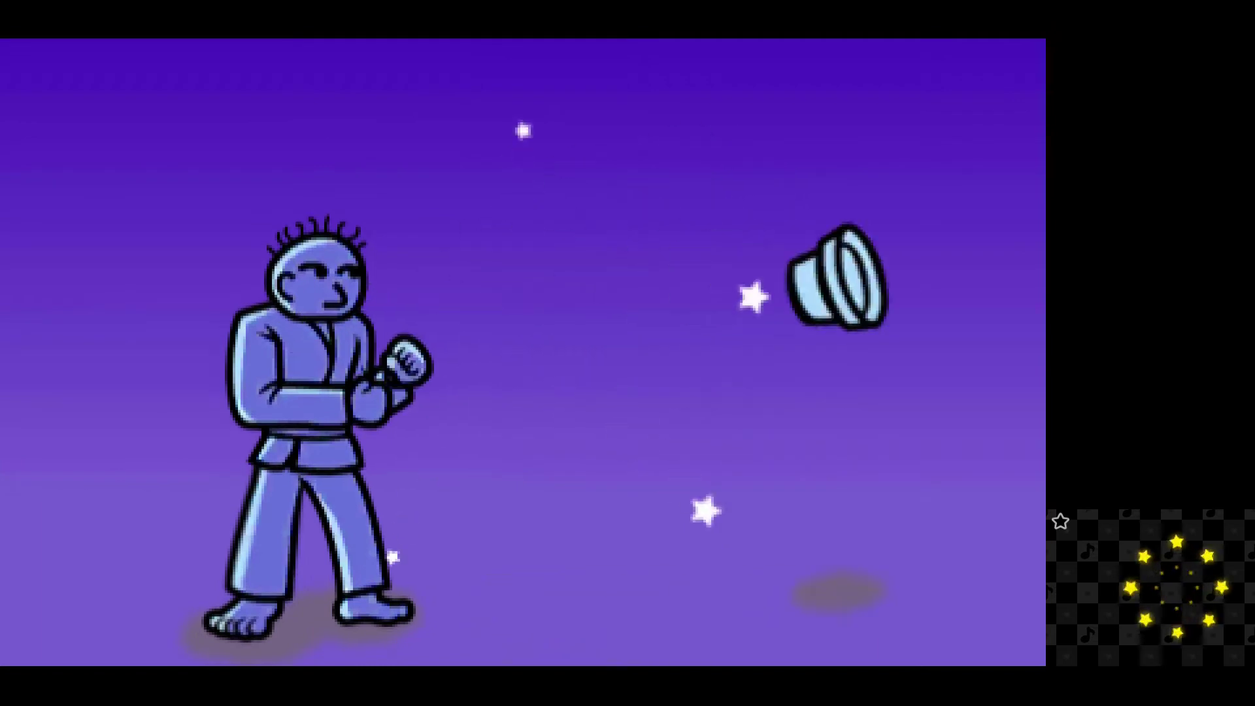
{"action": "key", "text": "a"}
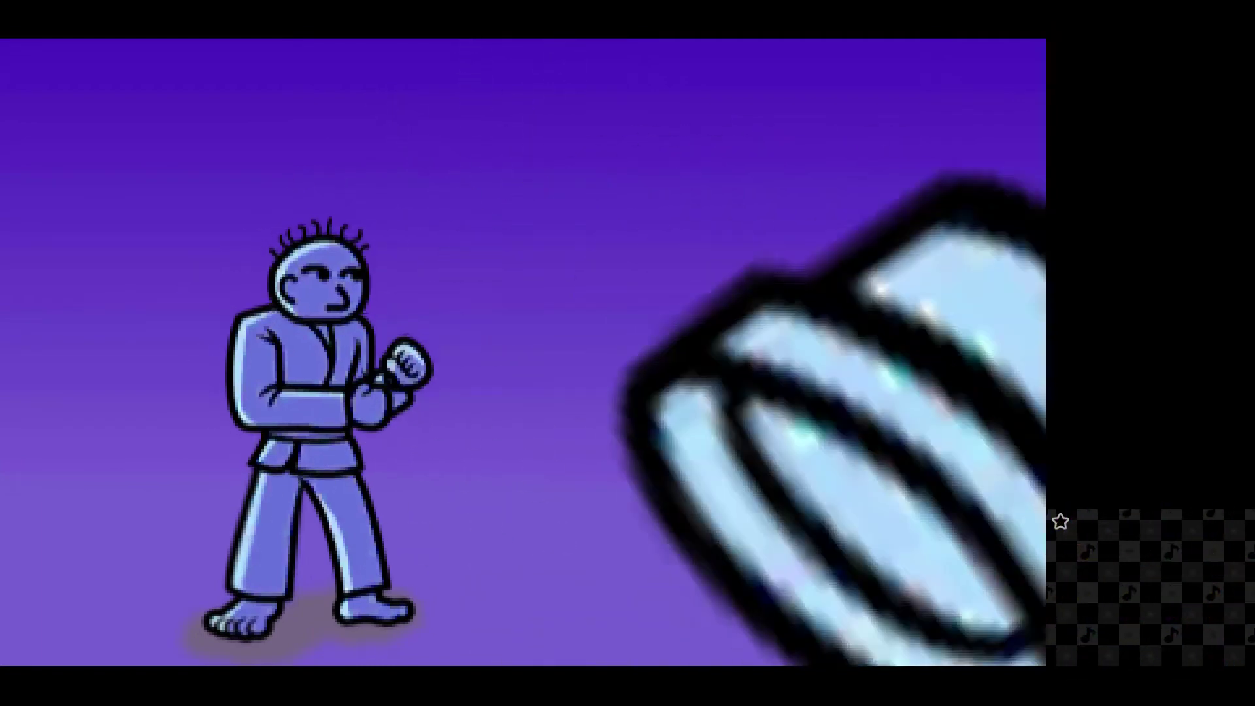
{"action": "key", "text": "a"}
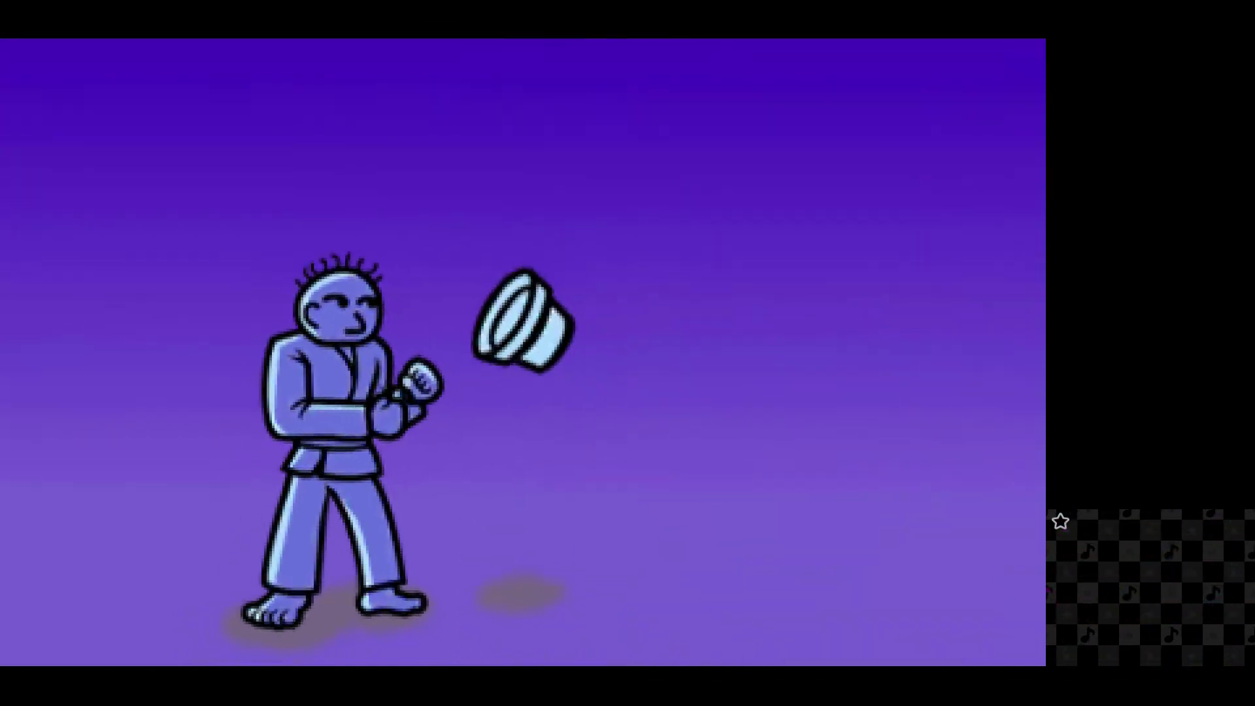
Uppercut the barrel apart, then punch the pot, lightbulb, falling bomb and next pot.
{"action": "key", "text": "a"}
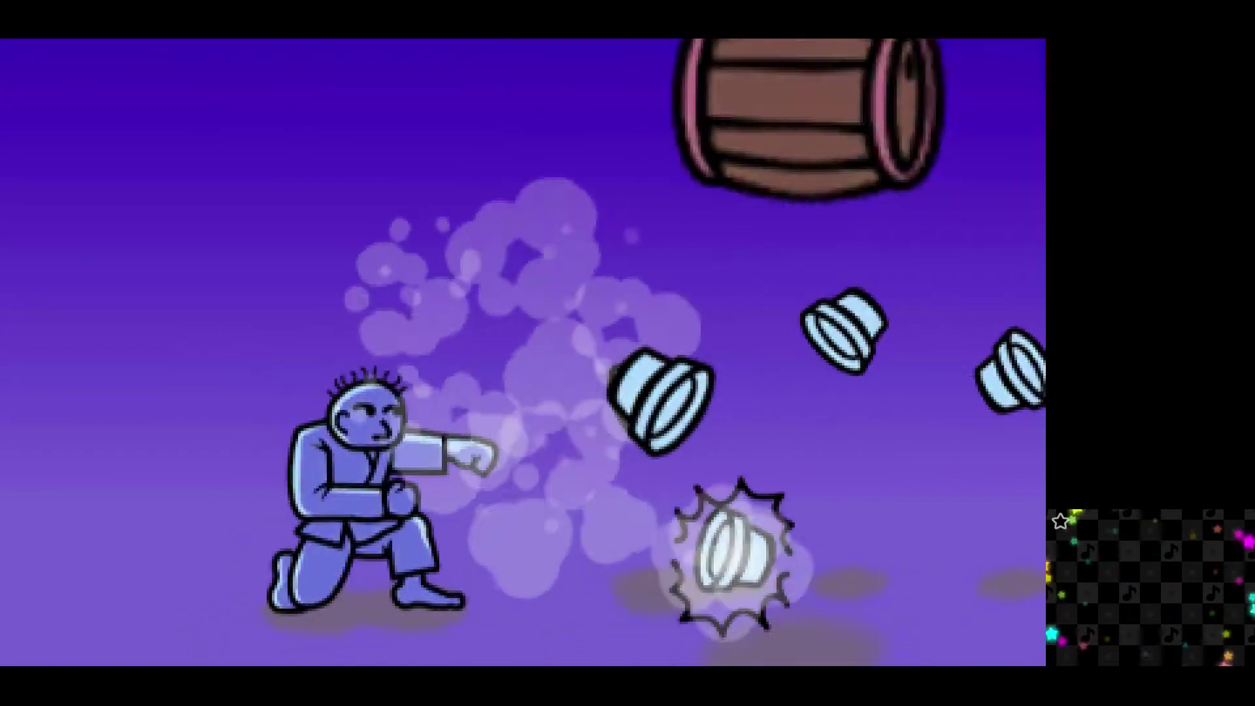
{"action": "key", "text": "a"}
{"action": "key", "text": "a"}
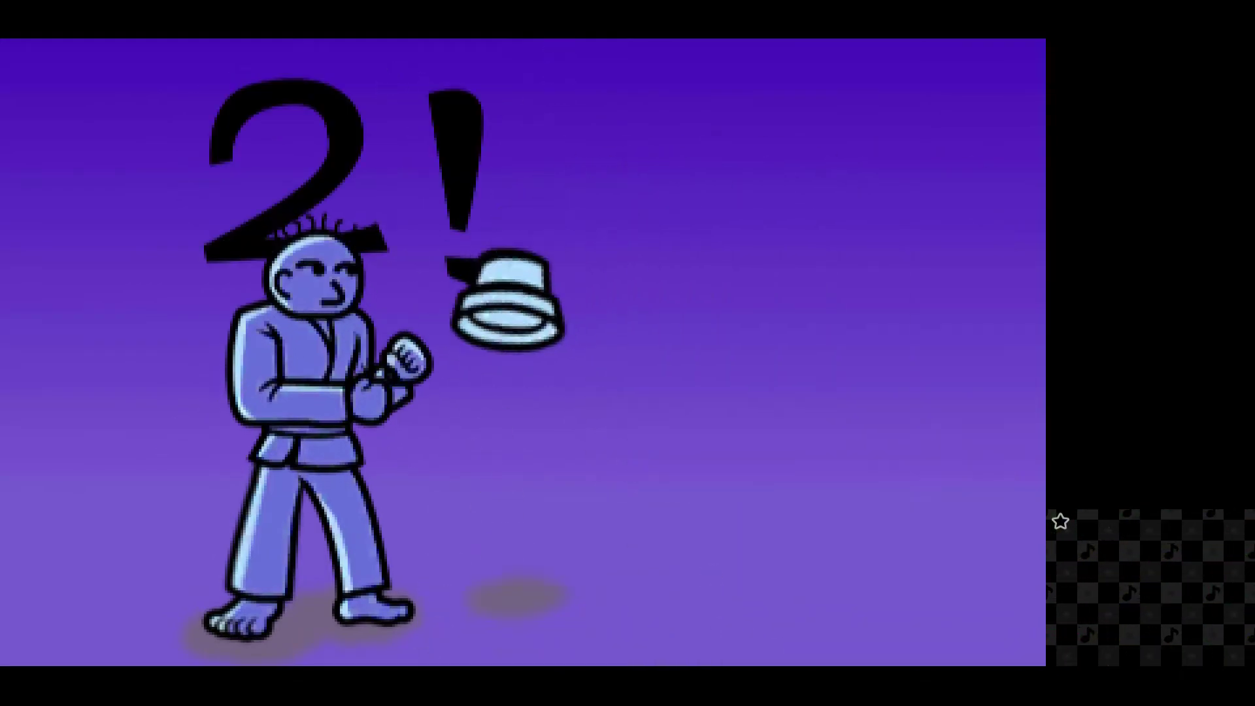
{"action": "key", "text": "a"}
{"action": "key", "text": "a"}
{"action": "key", "text": "a"}
{"action": "key", "text": "a"}
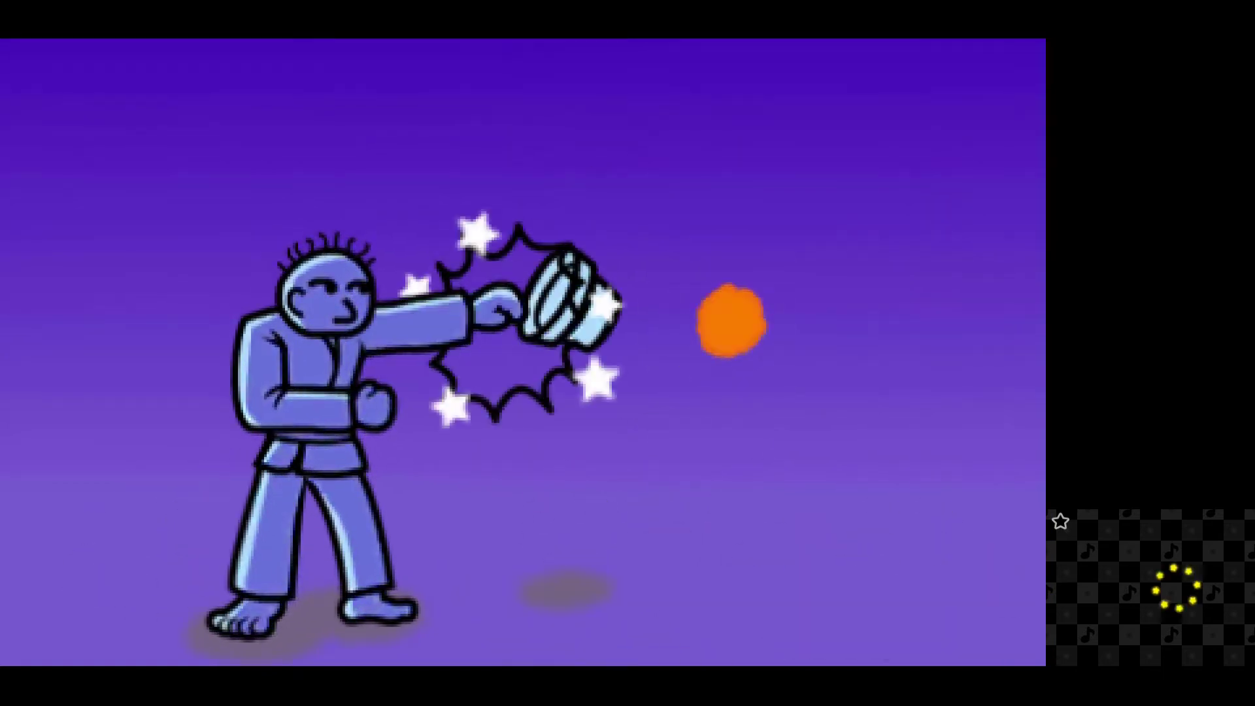
{"action": "key", "text": "a"}
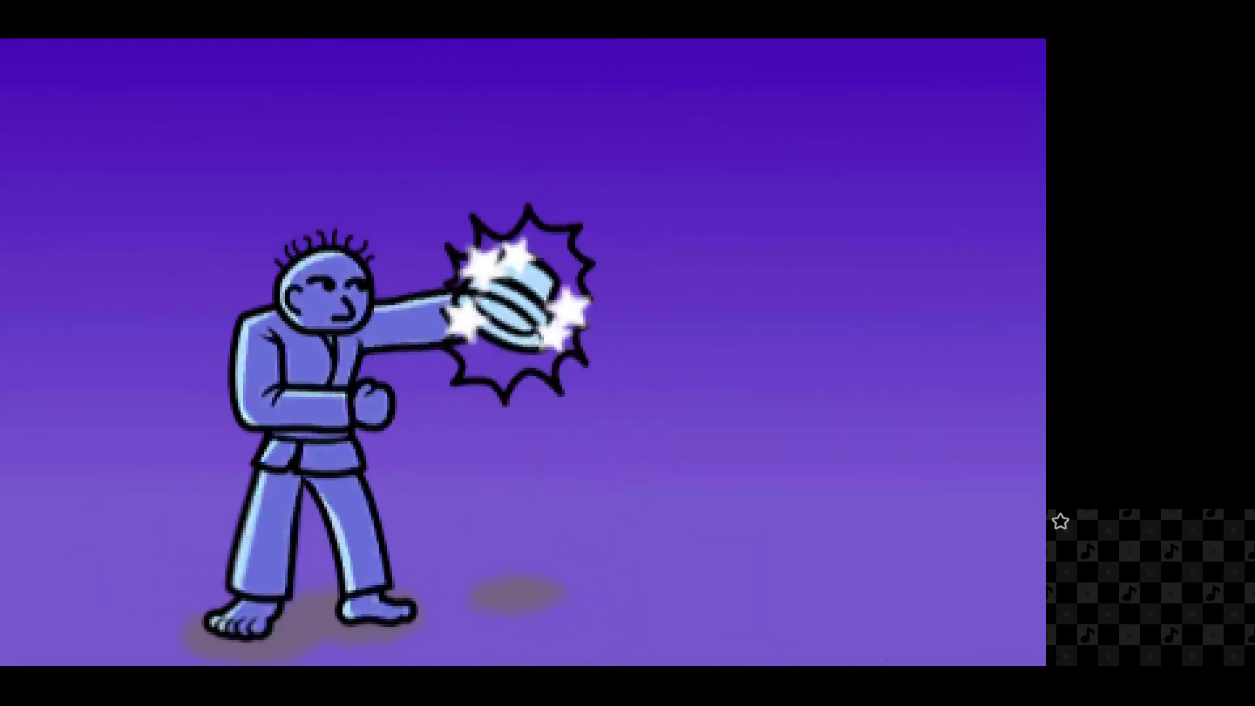
{"action": "key", "text": "a"}
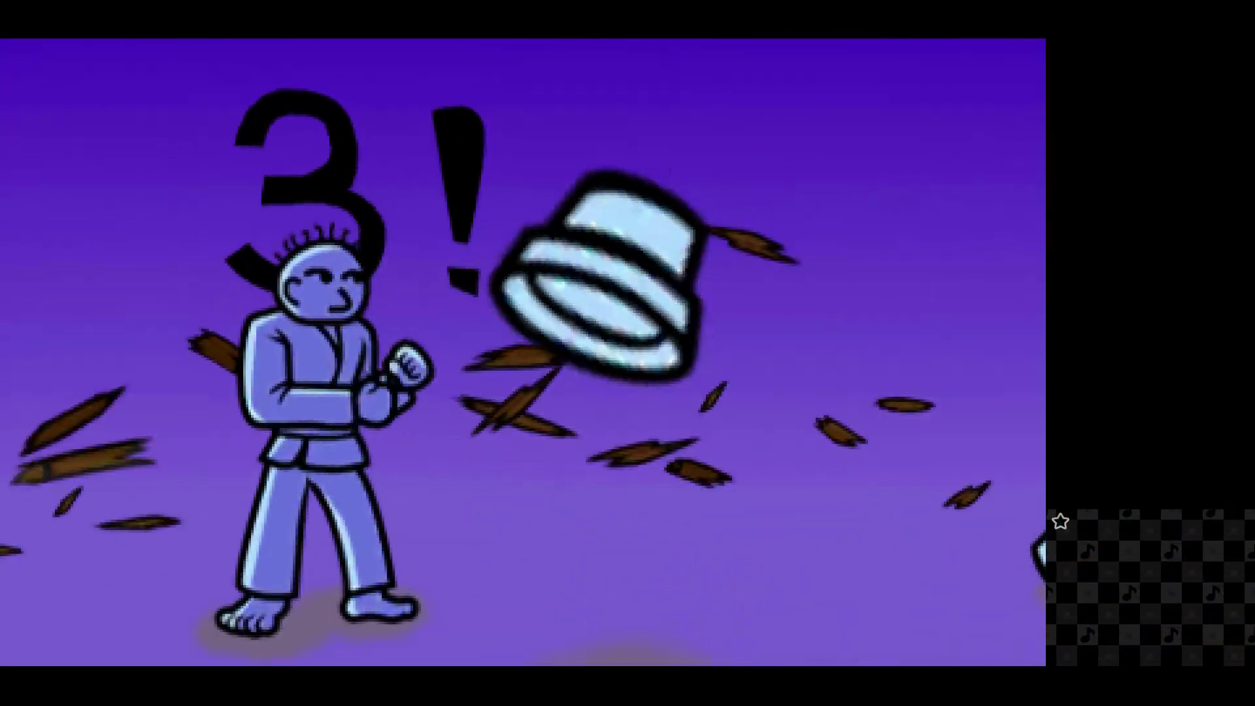
{"action": "key", "text": "a"}
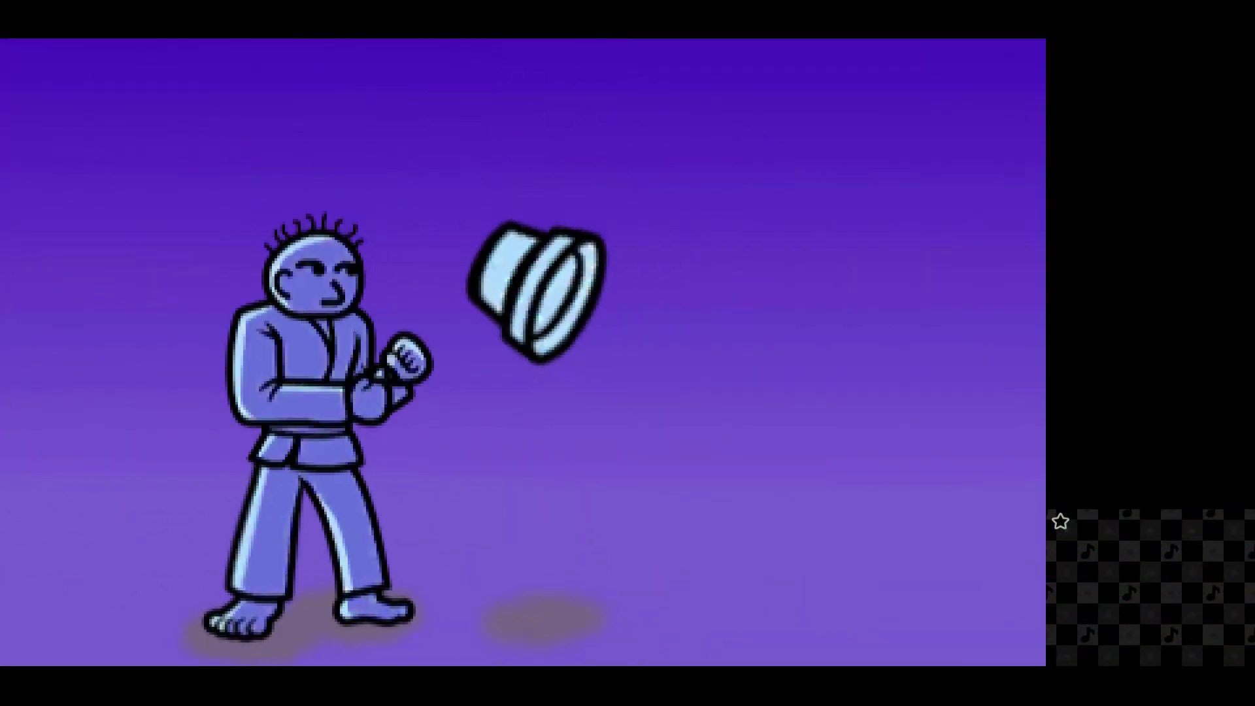
Punch the bulb, barrel, two-pot pair, dark ball and the '3!' pots on the beat.
{"action": "key", "text": "a"}
{"action": "key", "text": "a"}
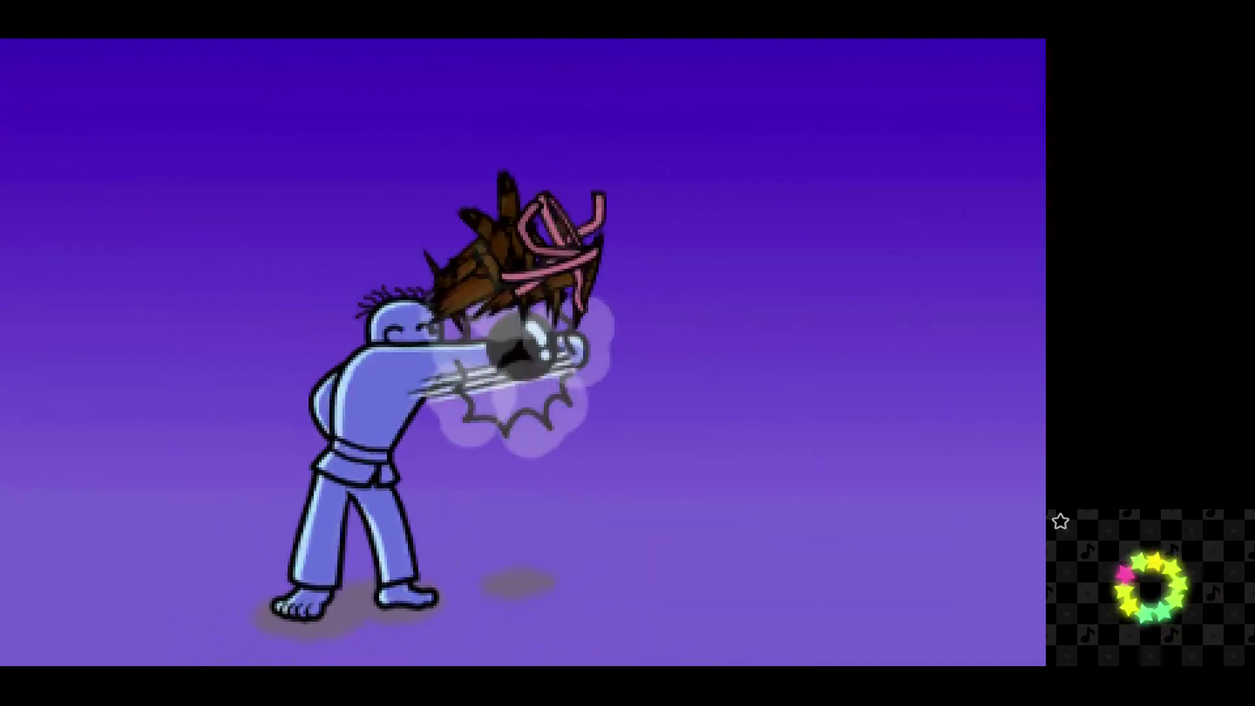
{"action": "key", "text": "a"}
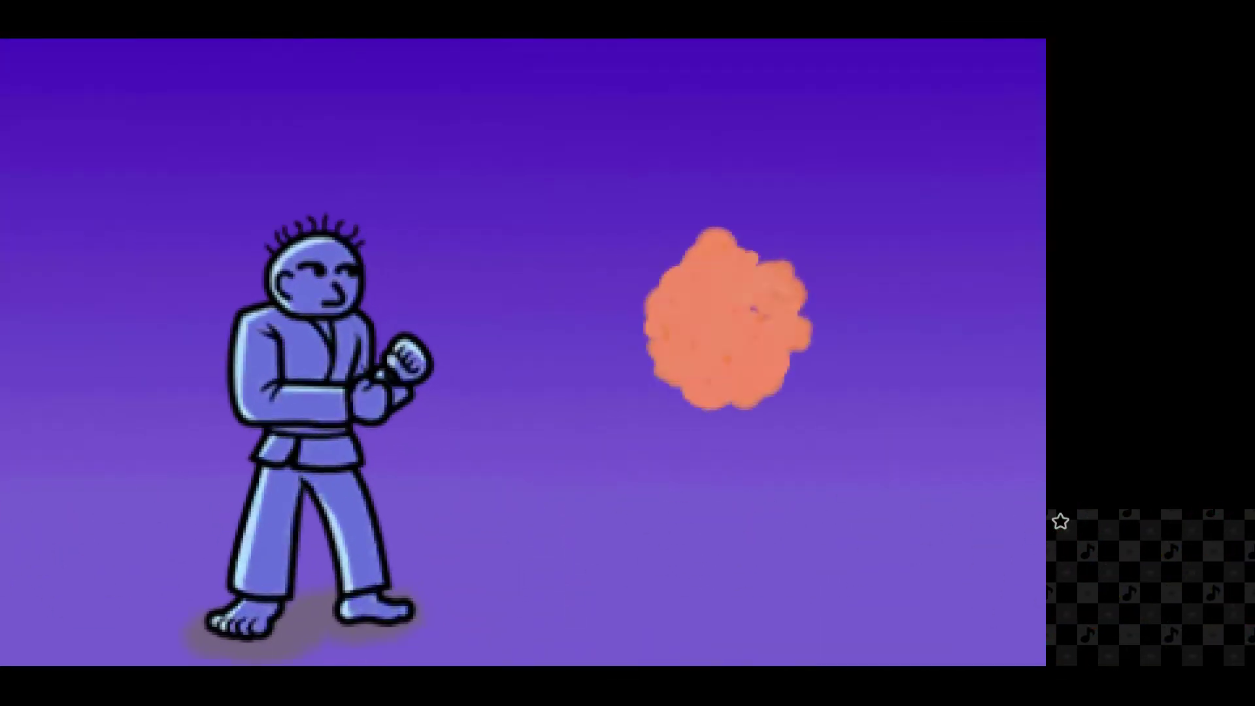
{"action": "key", "text": "a"}
{"action": "key", "text": "a"}
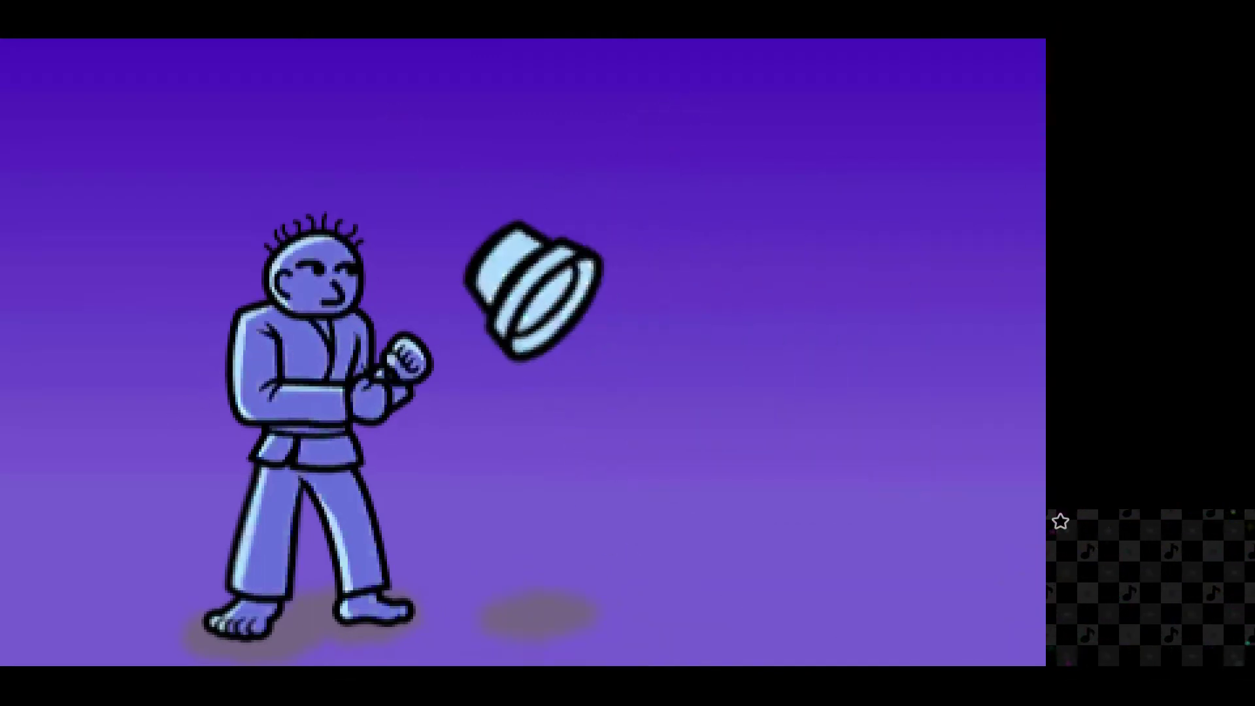
{"action": "key", "text": "a"}
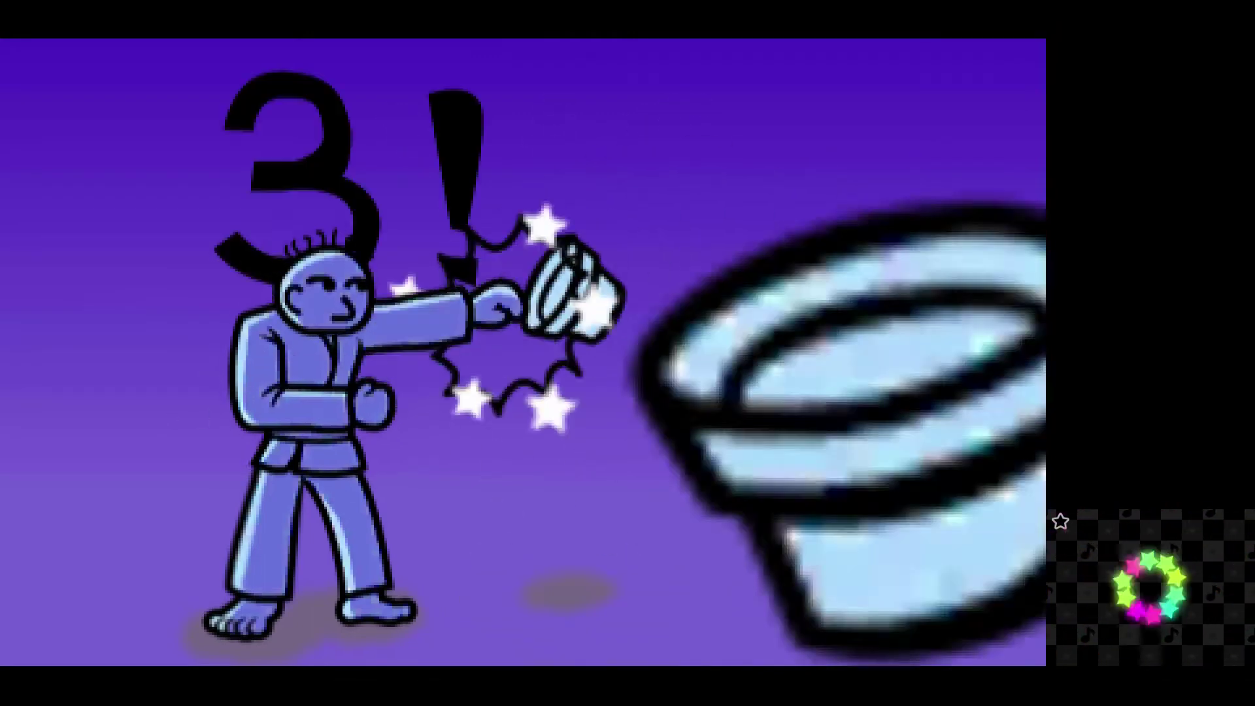
{"action": "key", "text": "a"}
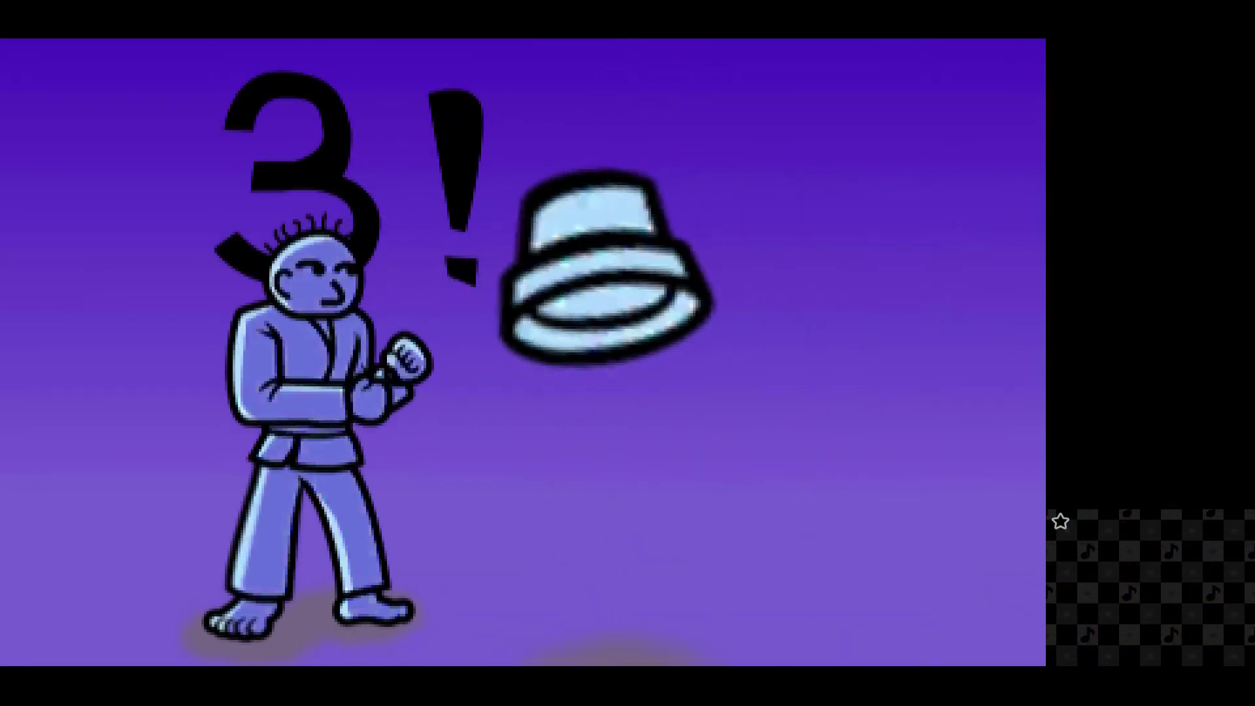
{"action": "key", "text": "a"}
{"action": "key", "text": "a"}
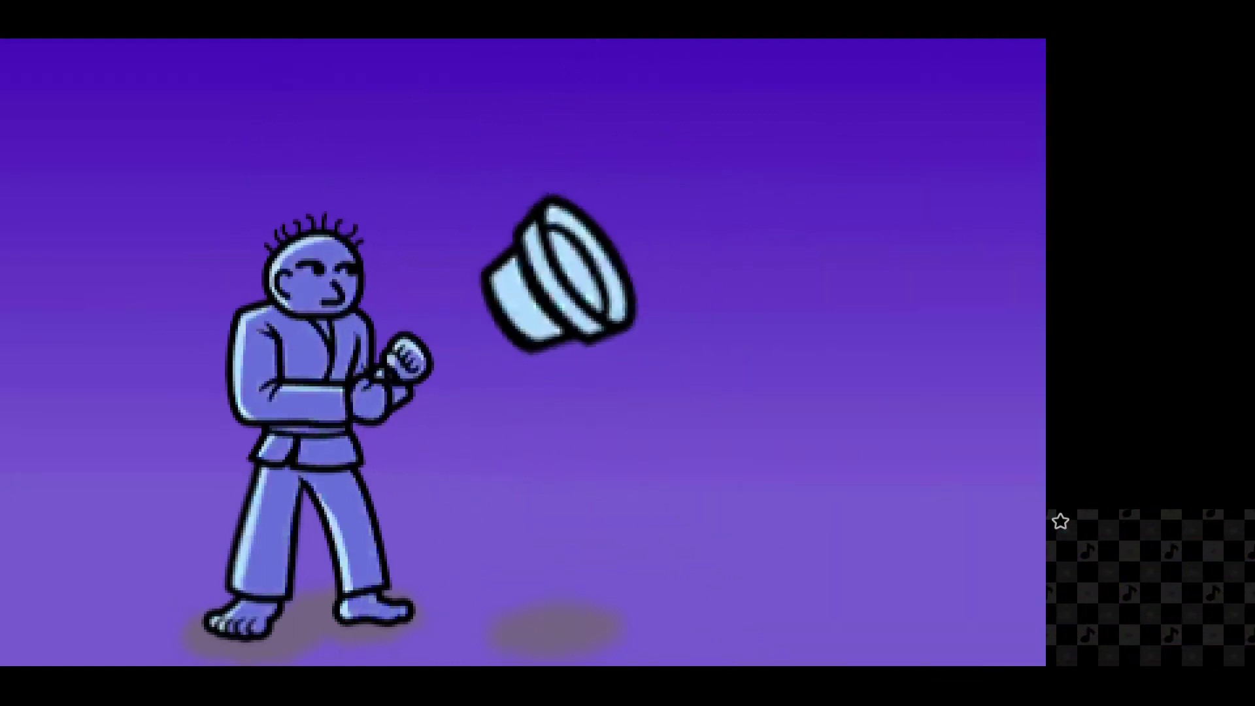
{"action": "key", "text": "a"}
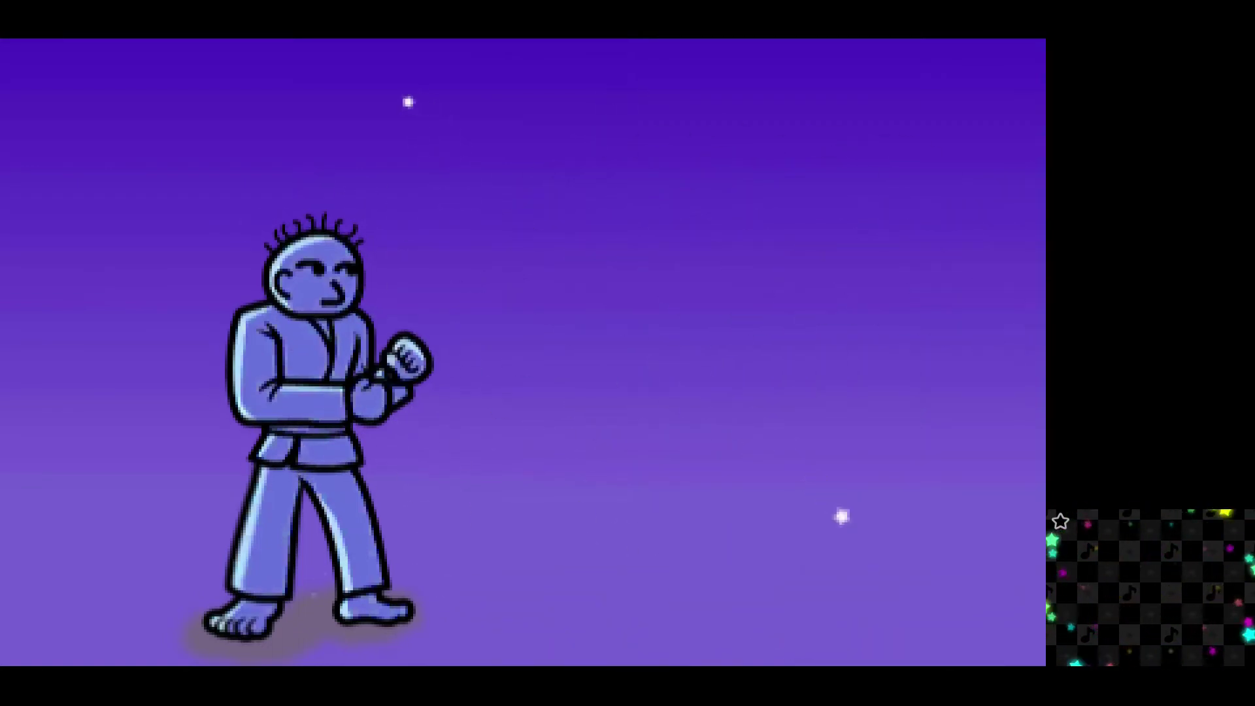
Punch two pots and a light bulb, then kick the bomb from the broken barrel.
{"action": "key", "text": "a"}
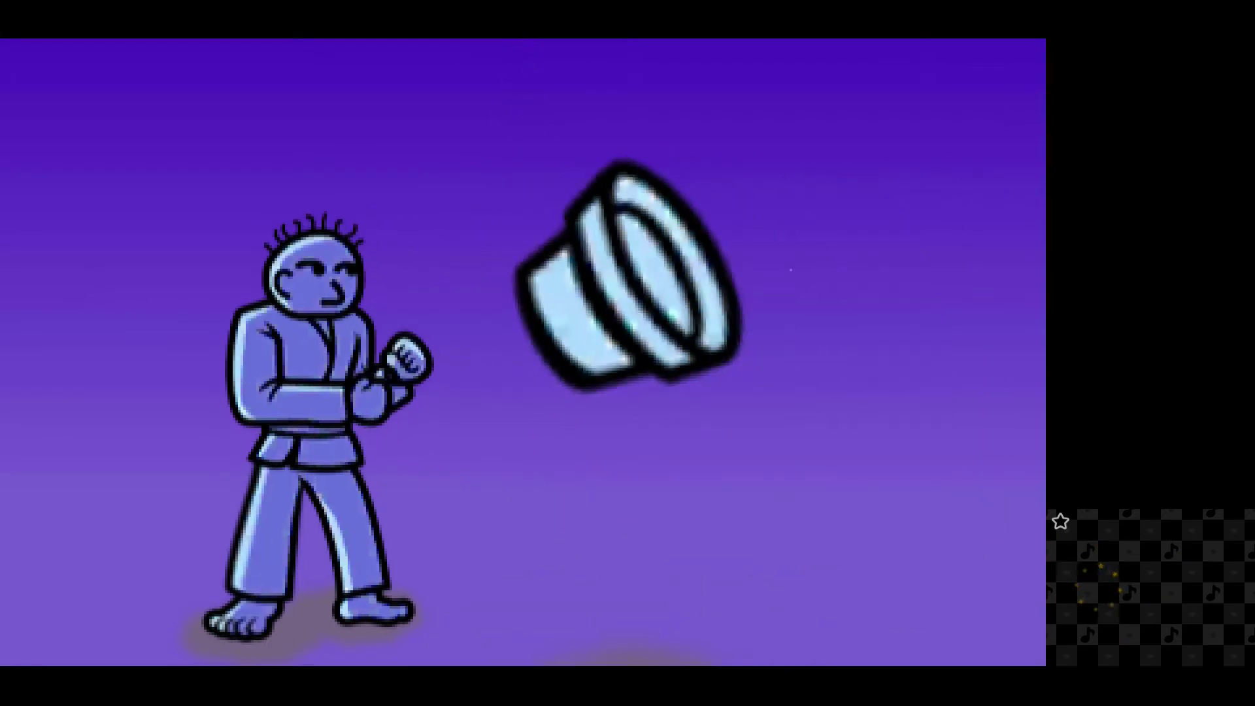
{"action": "key", "text": "a"}
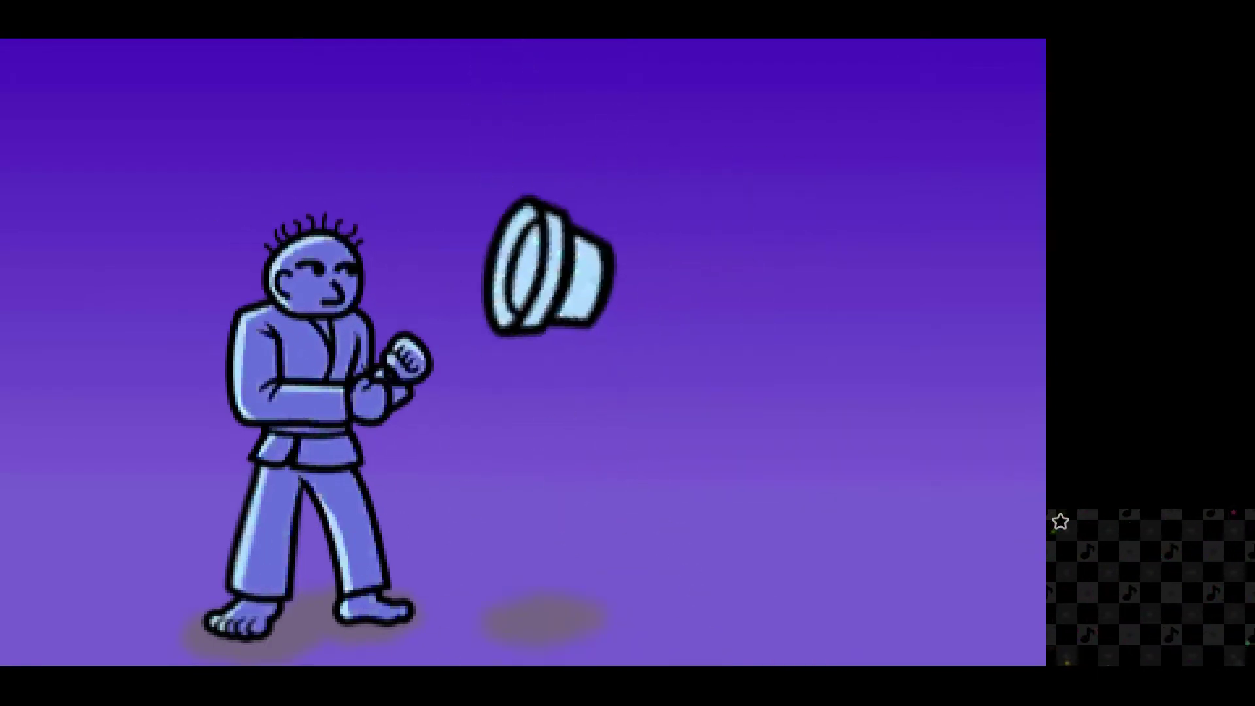
{"action": "key", "text": "a"}
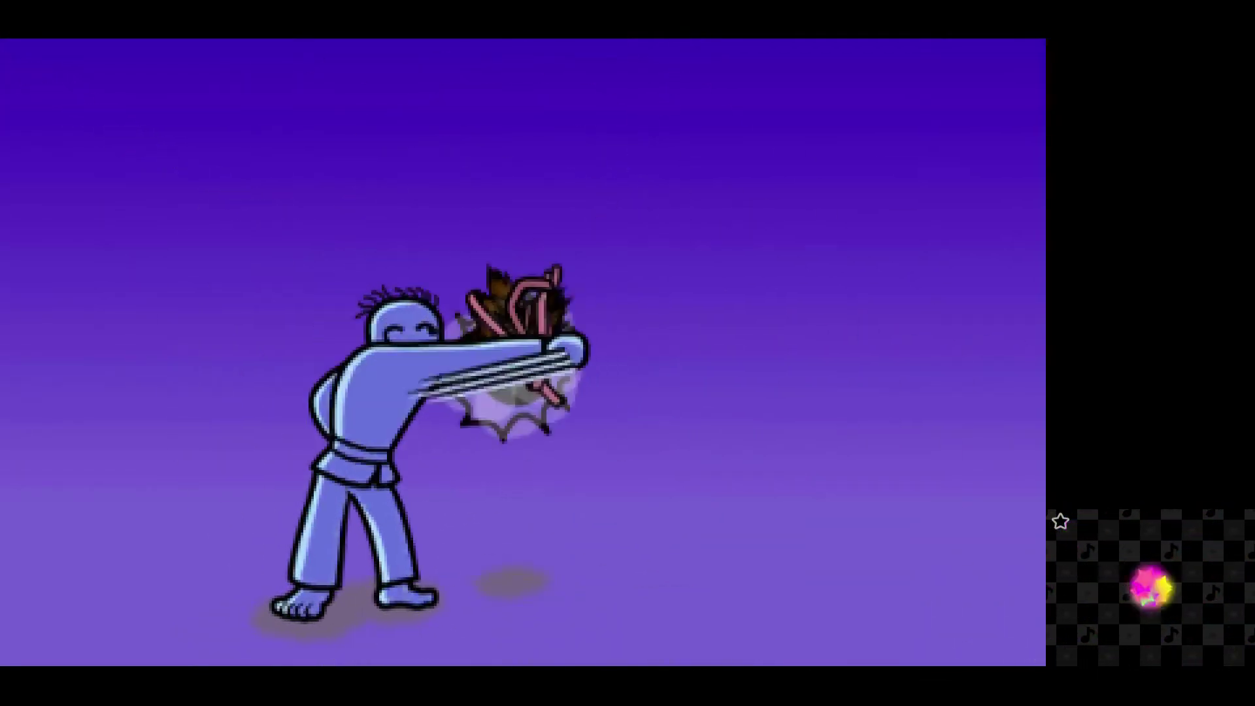
{"action": "key", "text": "a"}
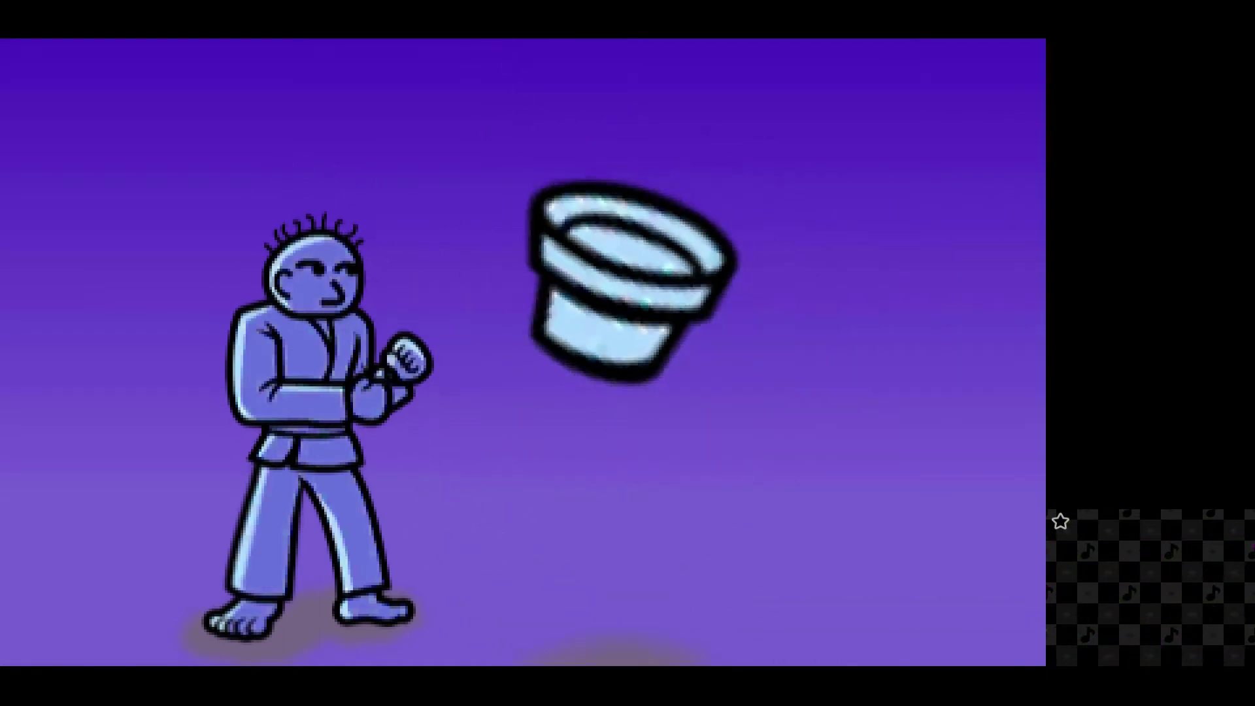
Clear the three-pot '3!' combo, then punch the next pot and the light bulb.
{"action": "key", "text": "a"}
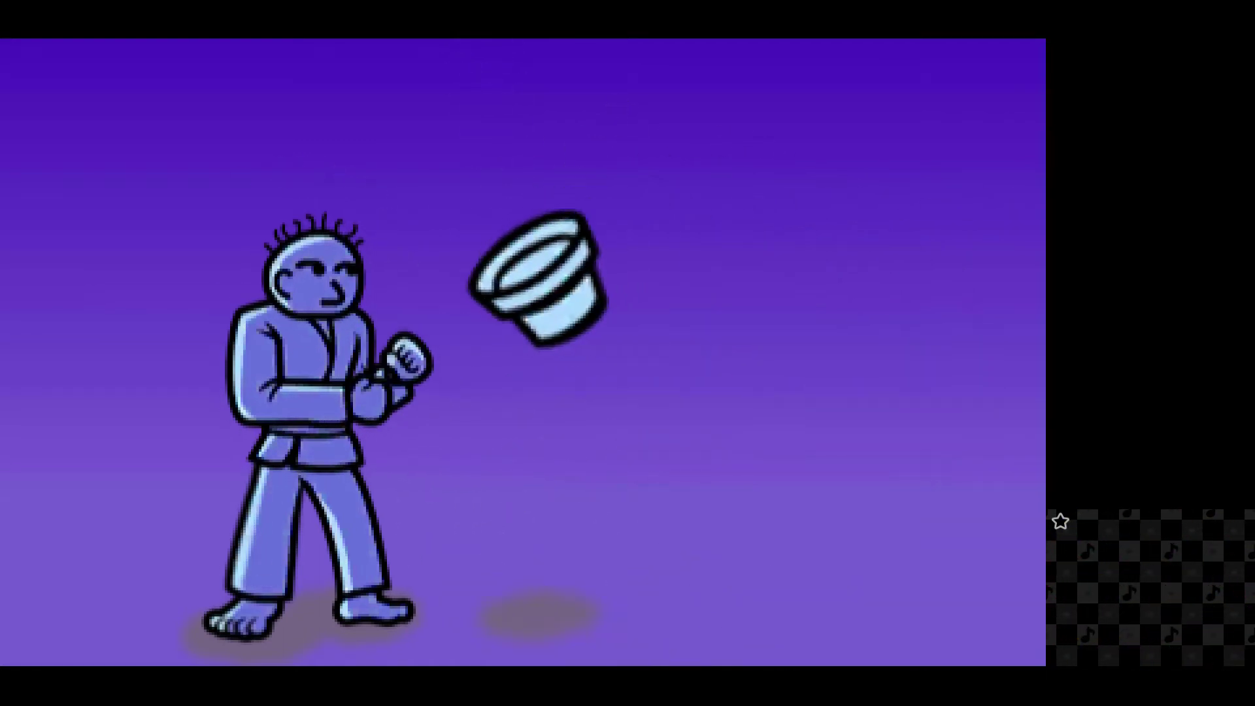
{"action": "key", "text": "a"}
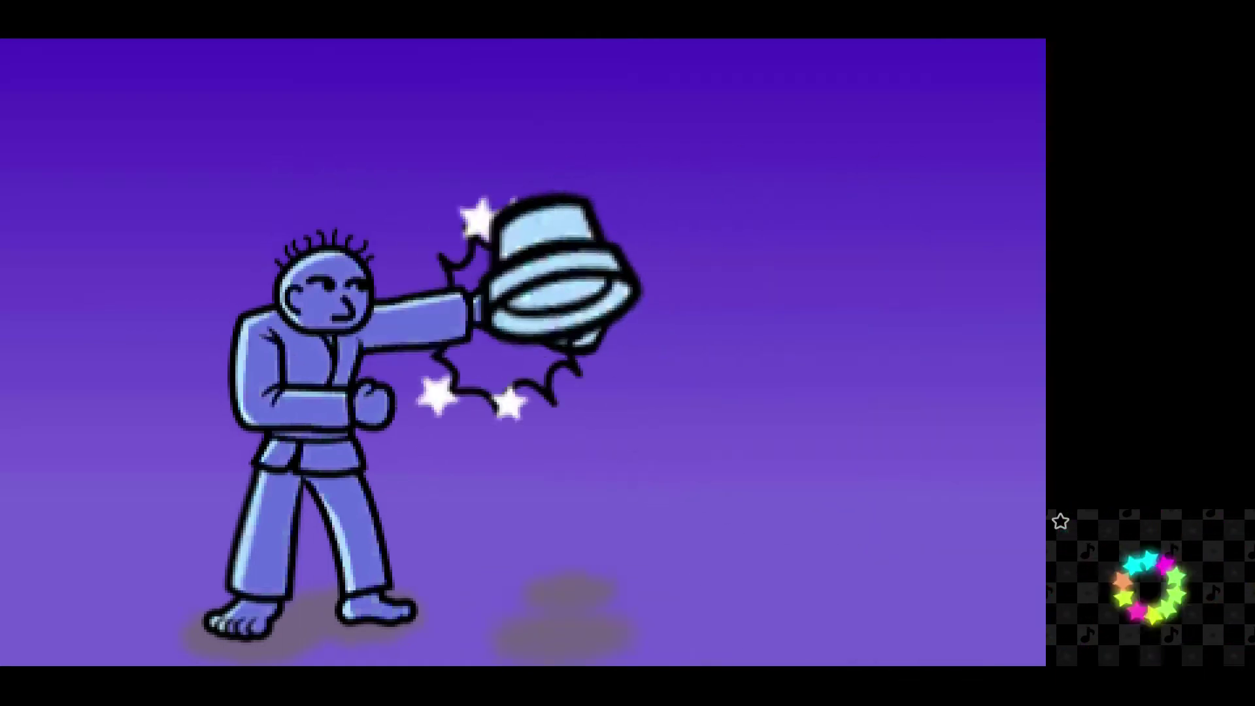
{"action": "key", "text": "a"}
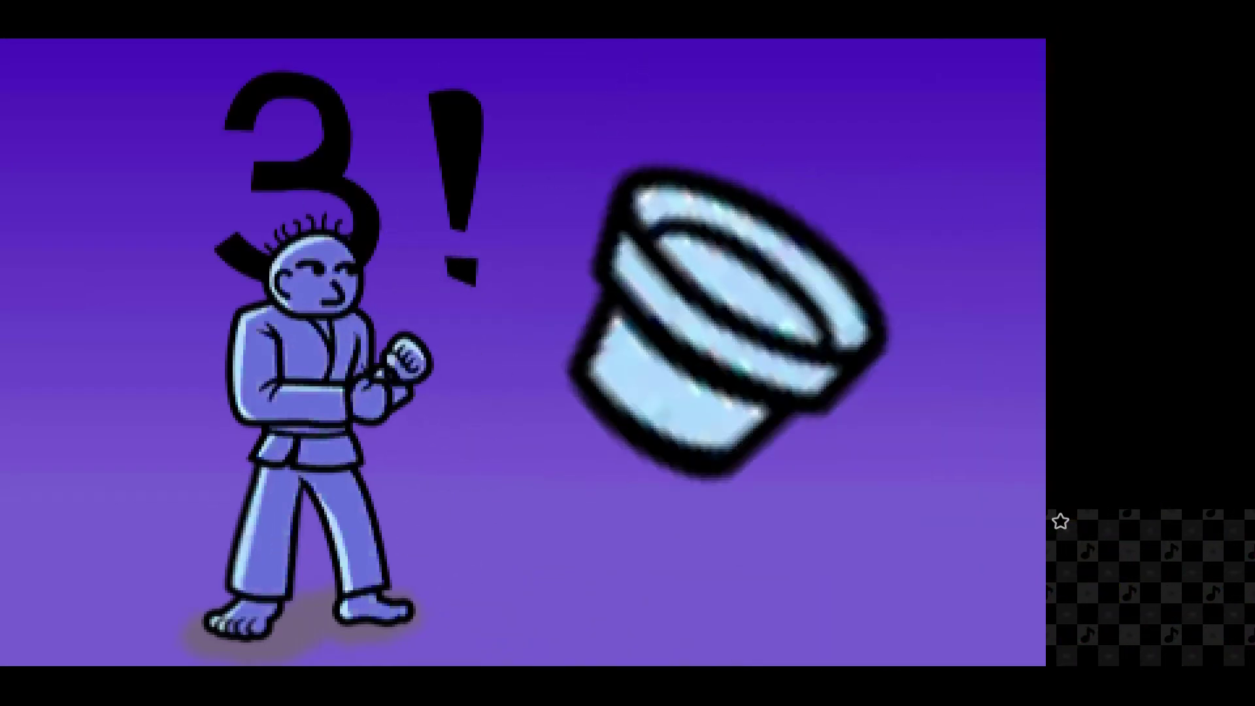
{"action": "key", "text": "a"}
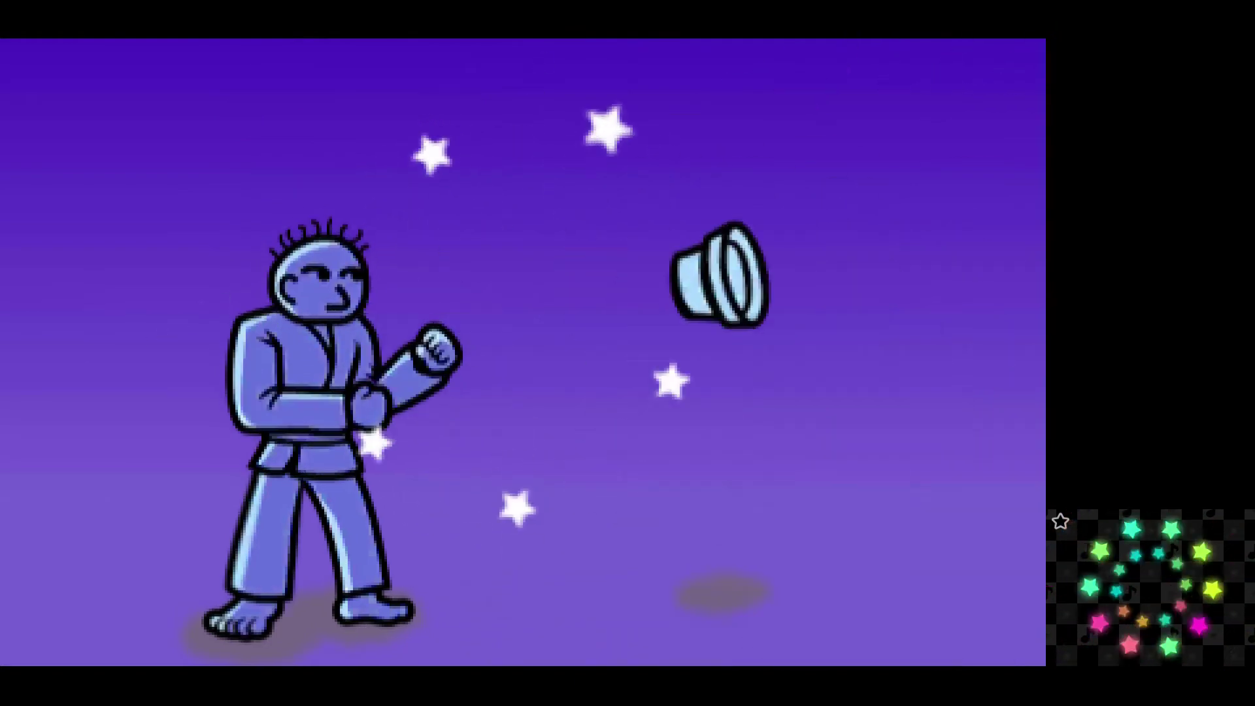
{"action": "key", "text": "a"}
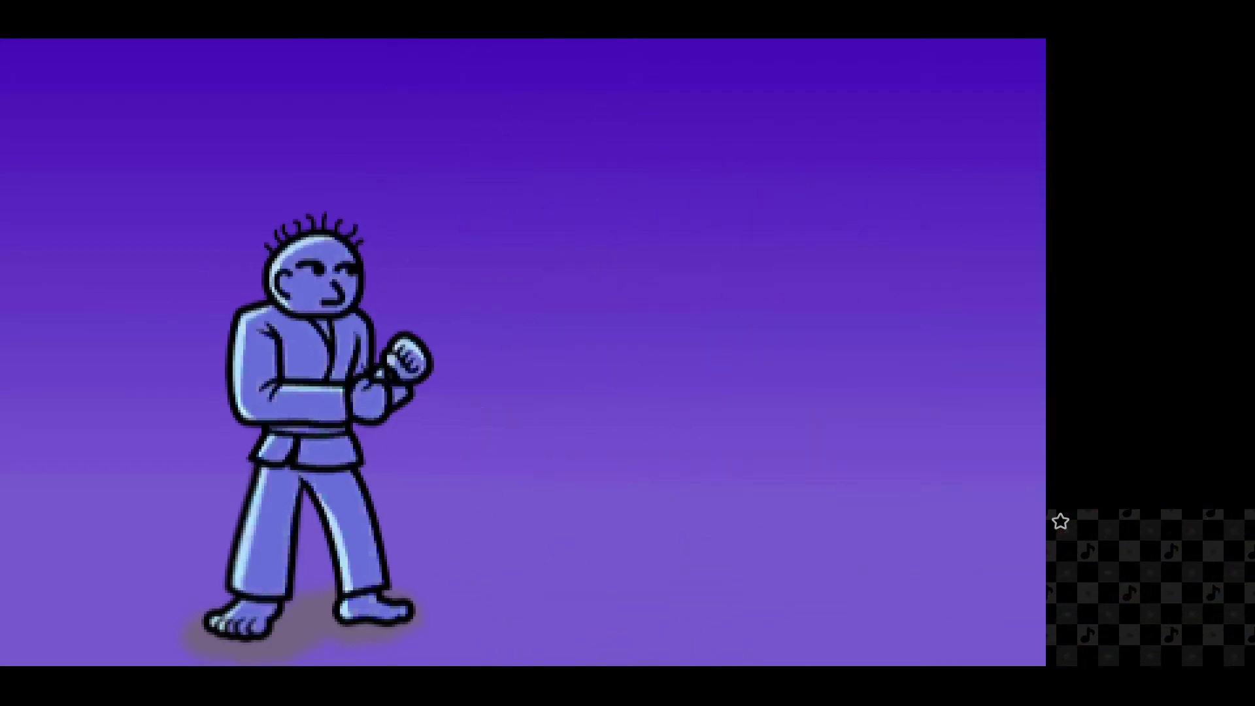
{"action": "key", "text": "a"}
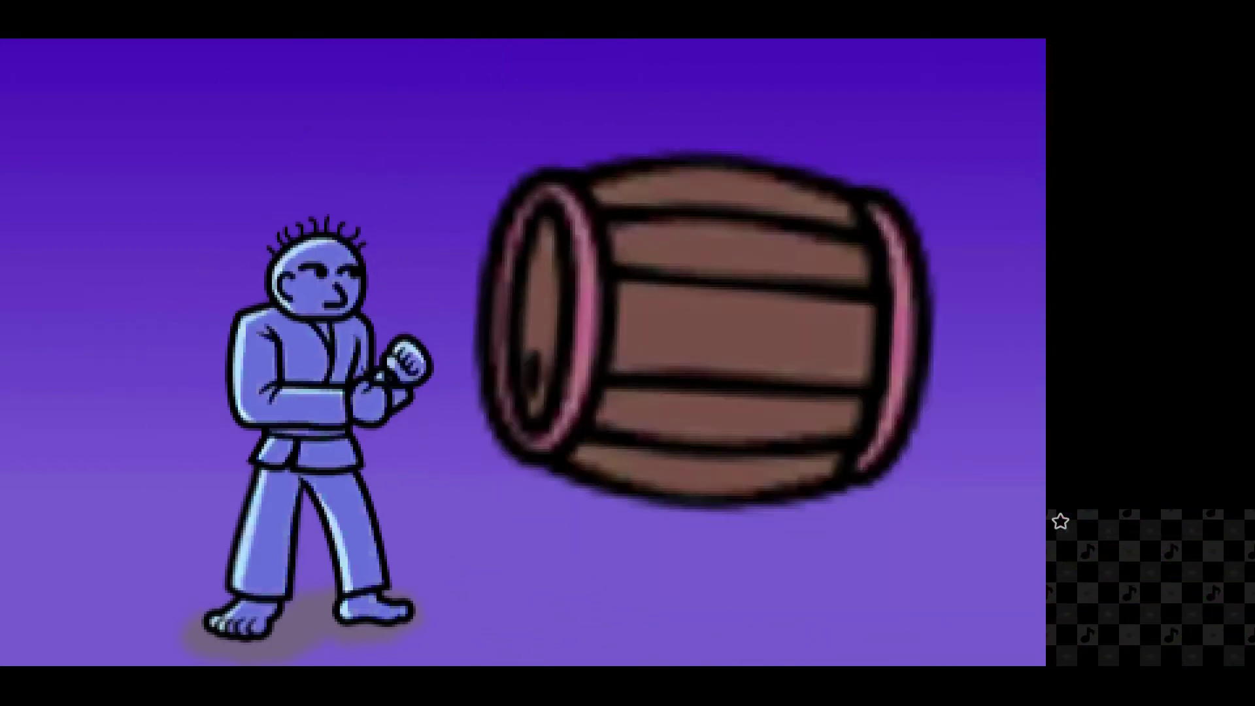
Break both barrels, kick out their bombs, and punch the pot after the explosion.
{"action": "key", "text": "a"}
{"action": "key", "text": "a"}
{"action": "key", "text": "a"}
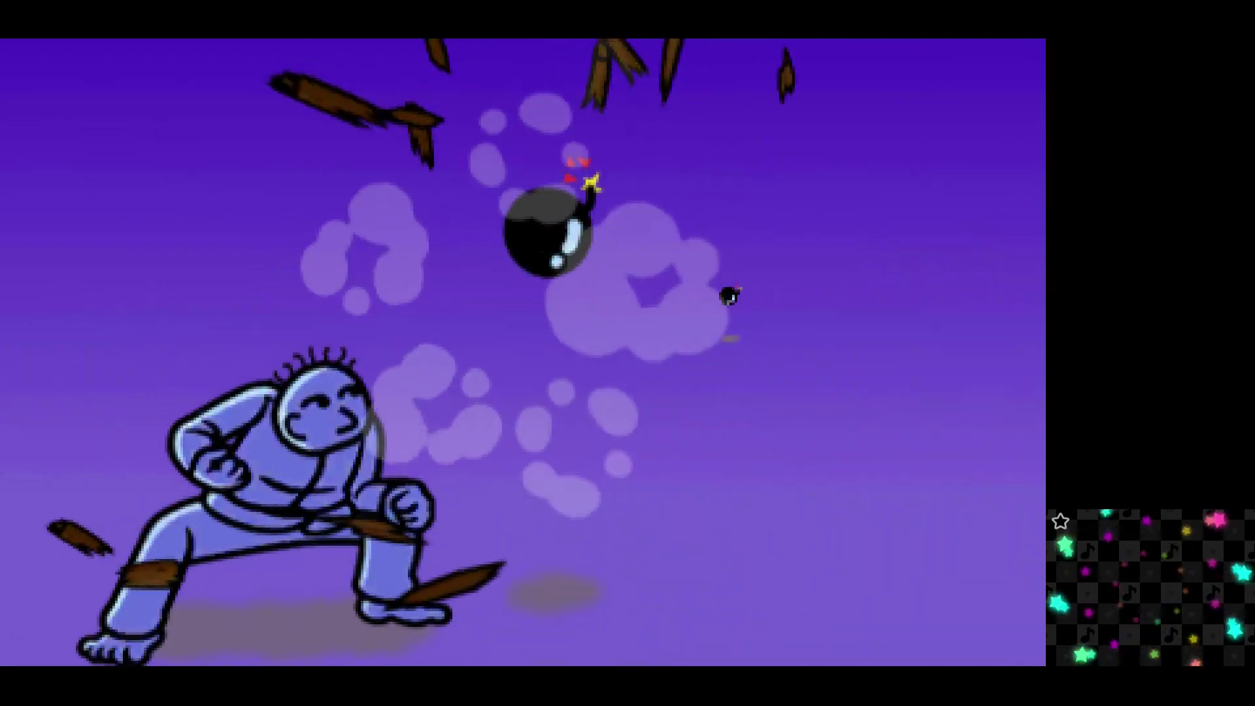
{"action": "key", "text": "a"}
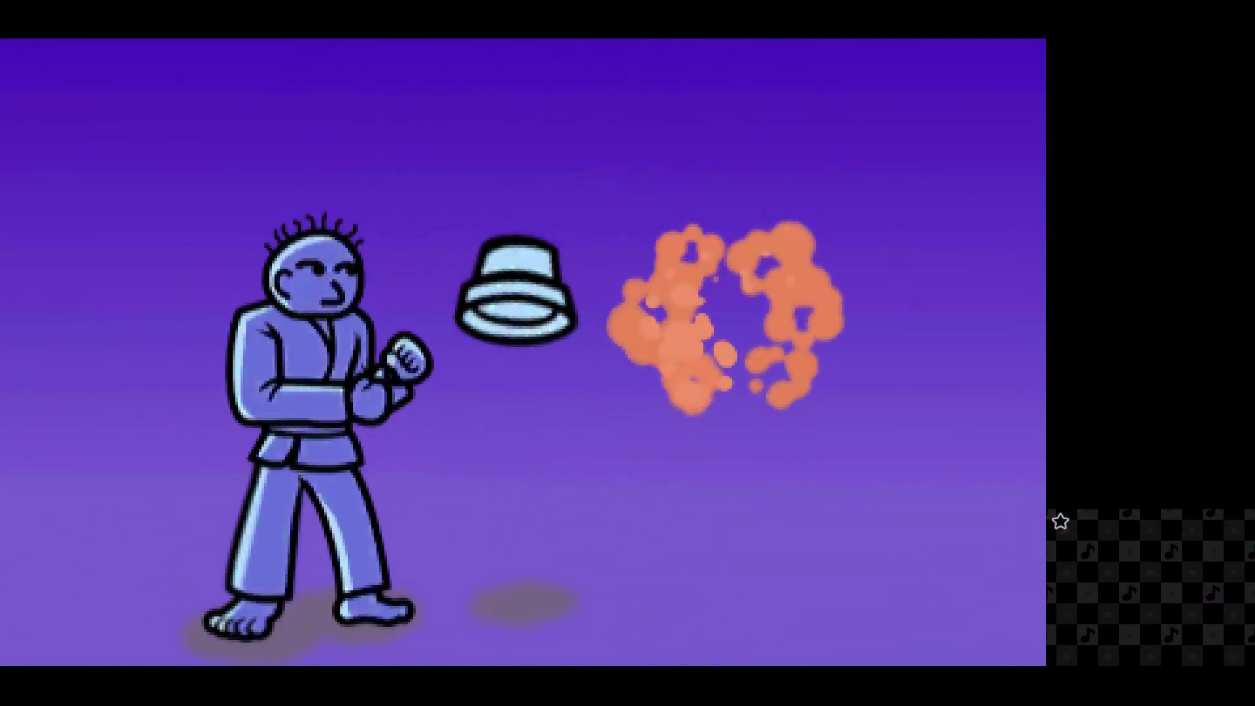
{"action": "key", "text": "a"}
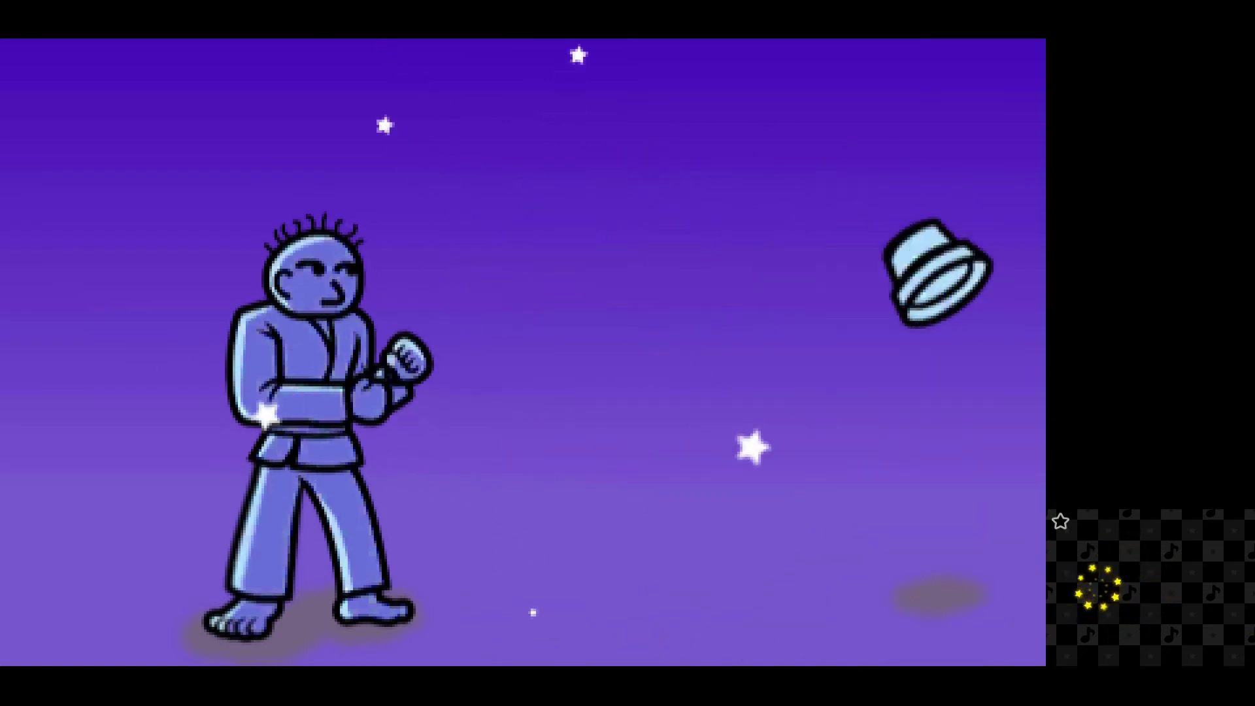
Clear the '3!' combo's large final pot, then punch the following five pots in rhythm.
{"action": "key", "text": "a"}
{"action": "key", "text": "a"}
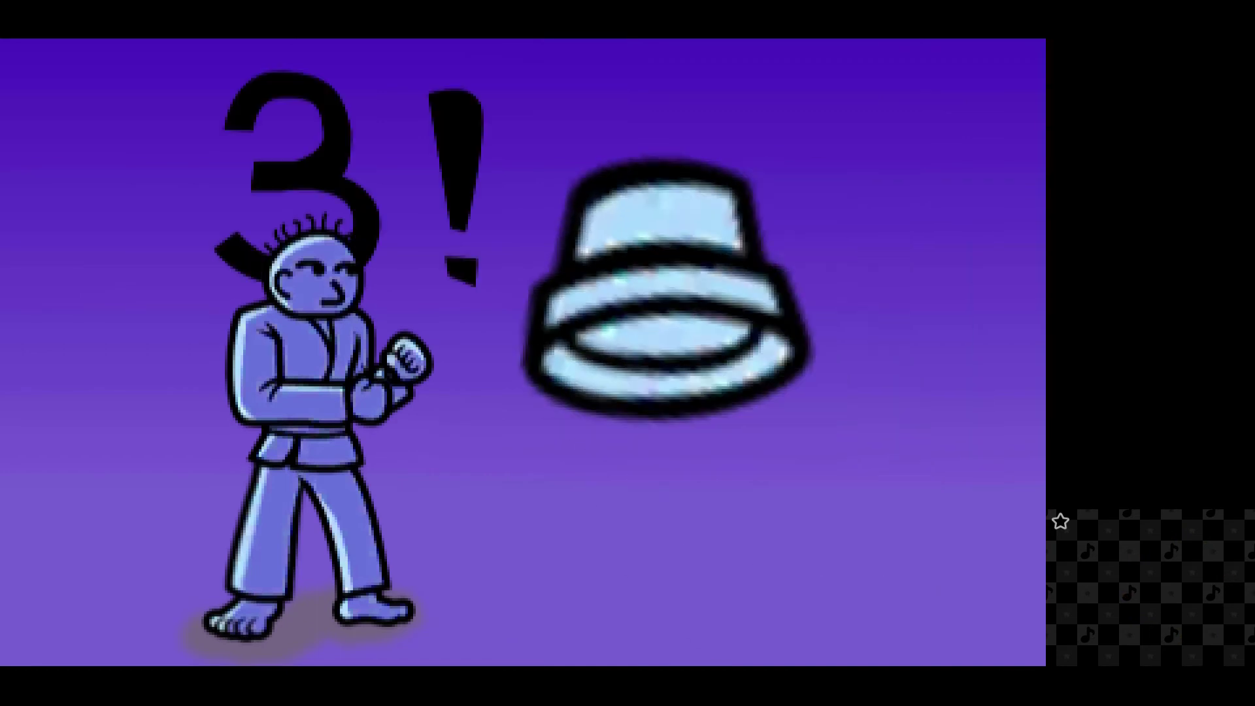
{"action": "key", "text": "a"}
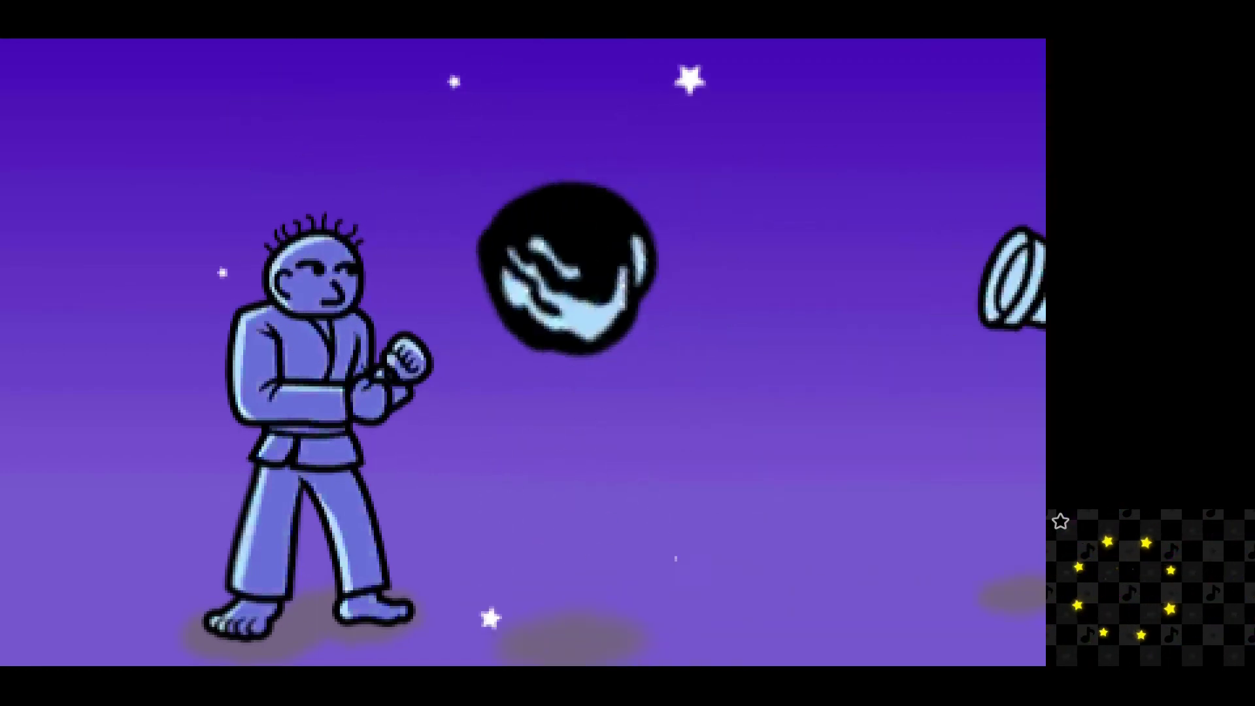
{"action": "key", "text": "a"}
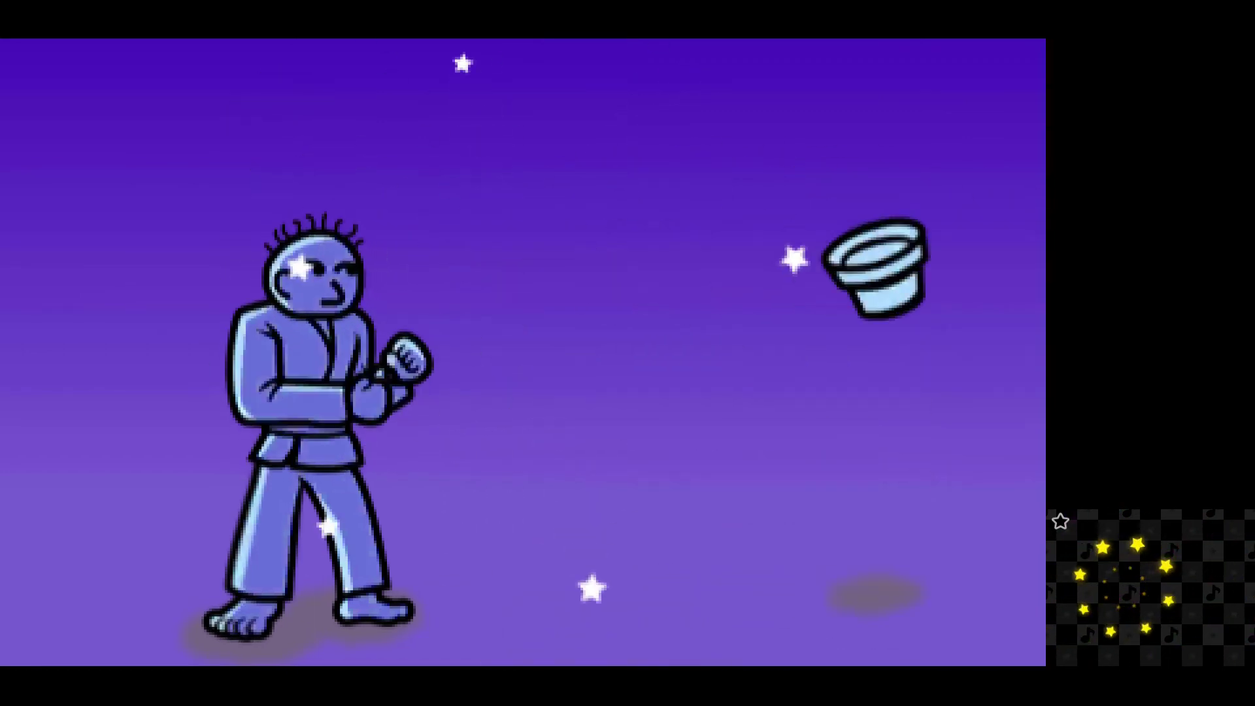
{"action": "key", "text": "a"}
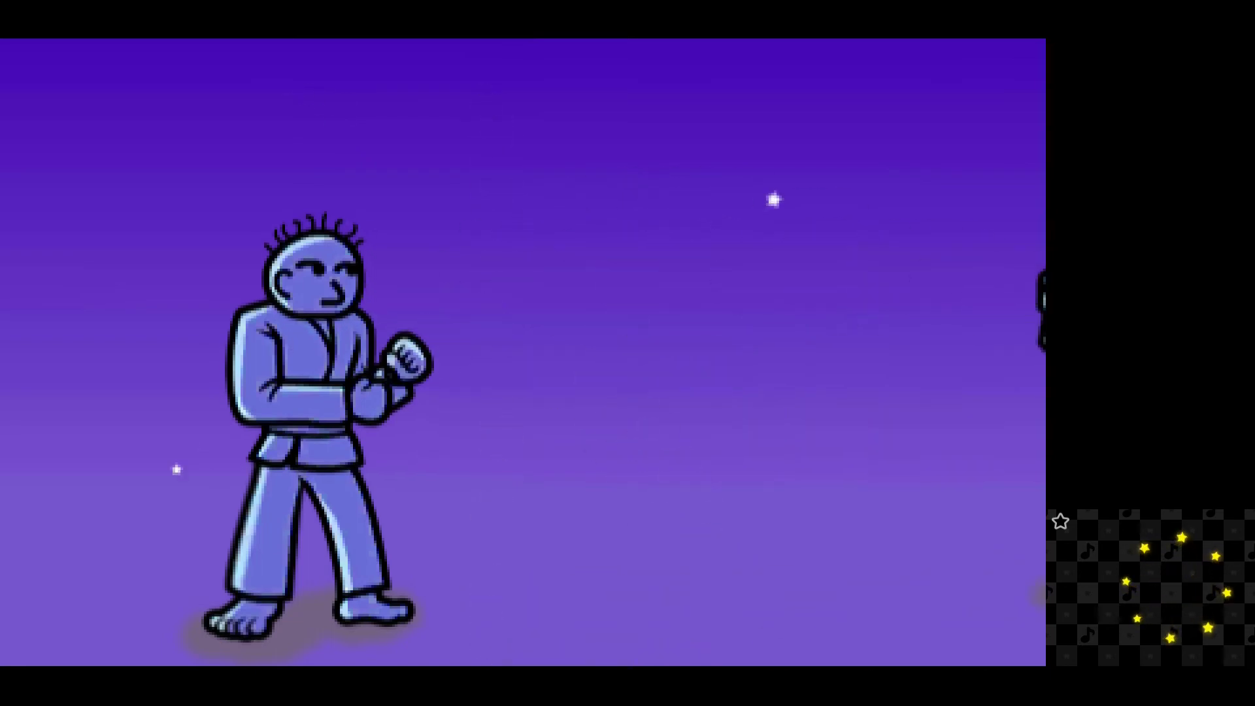
{"action": "key", "text": "a"}
{"action": "key", "text": "a"}
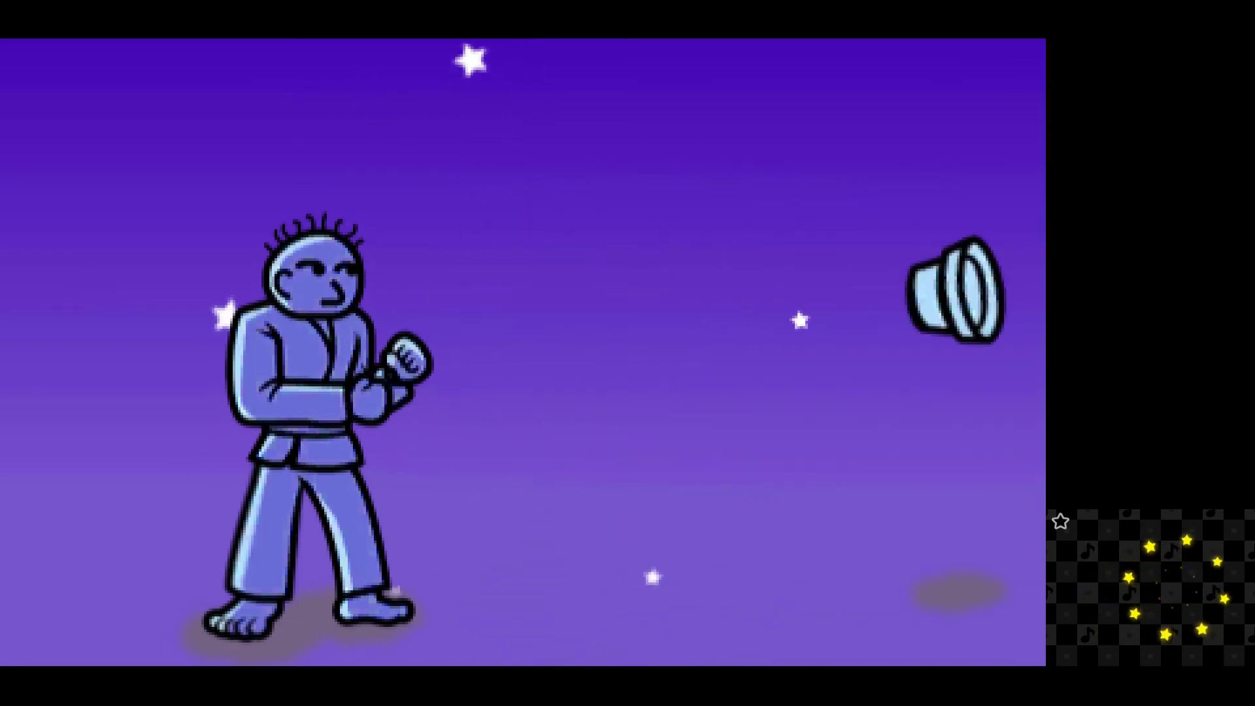
{"action": "key", "text": "a"}
{"action": "key", "text": "a"}
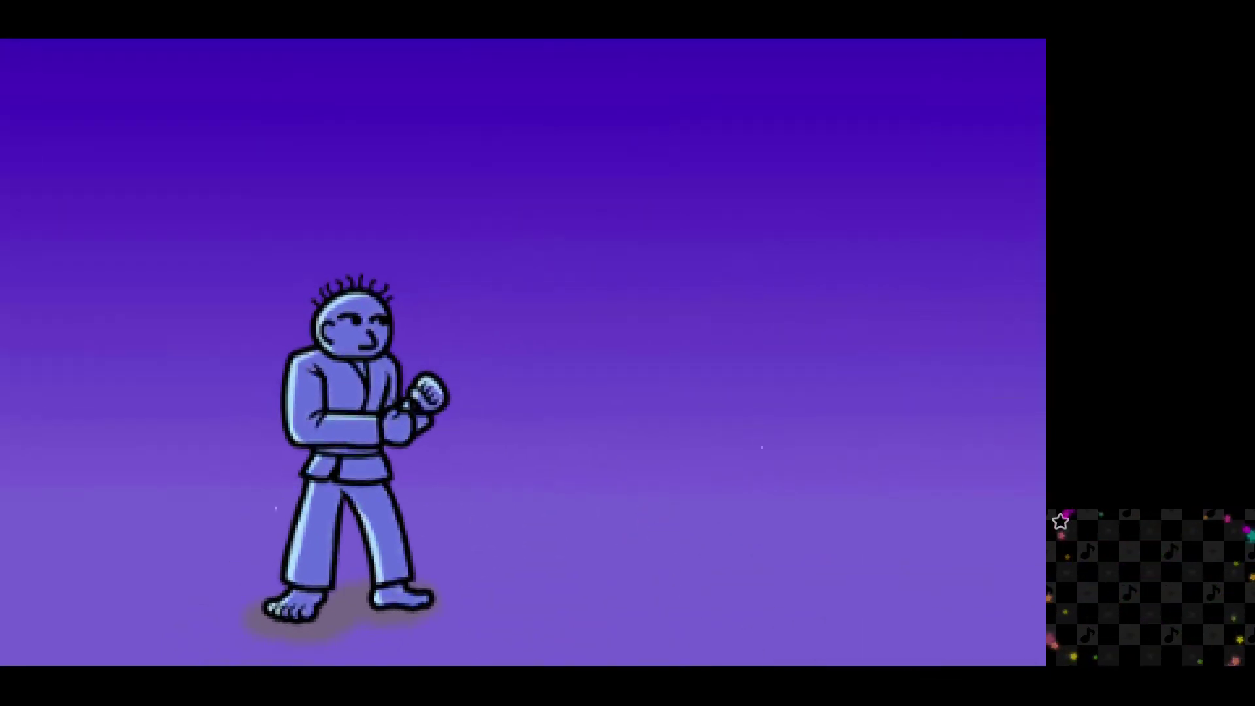
{"action": "key", "text": "a"}
{"action": "key", "text": "a"}
{"action": "key", "text": "a"}
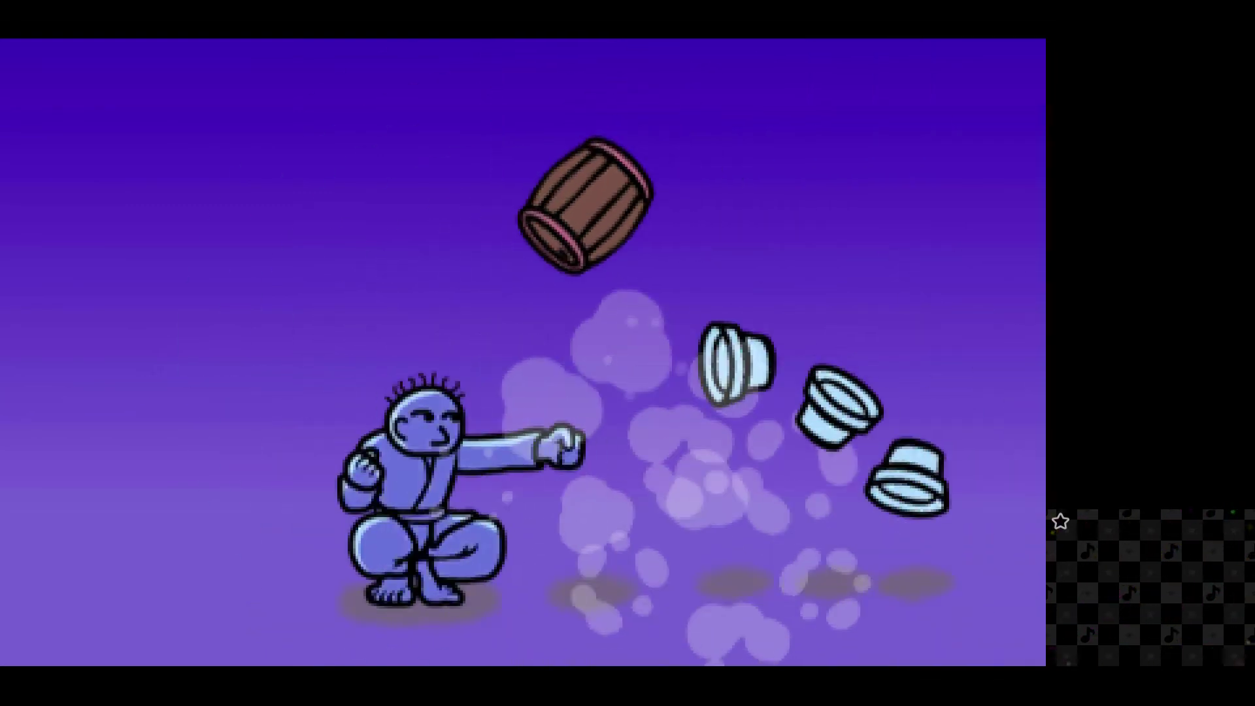